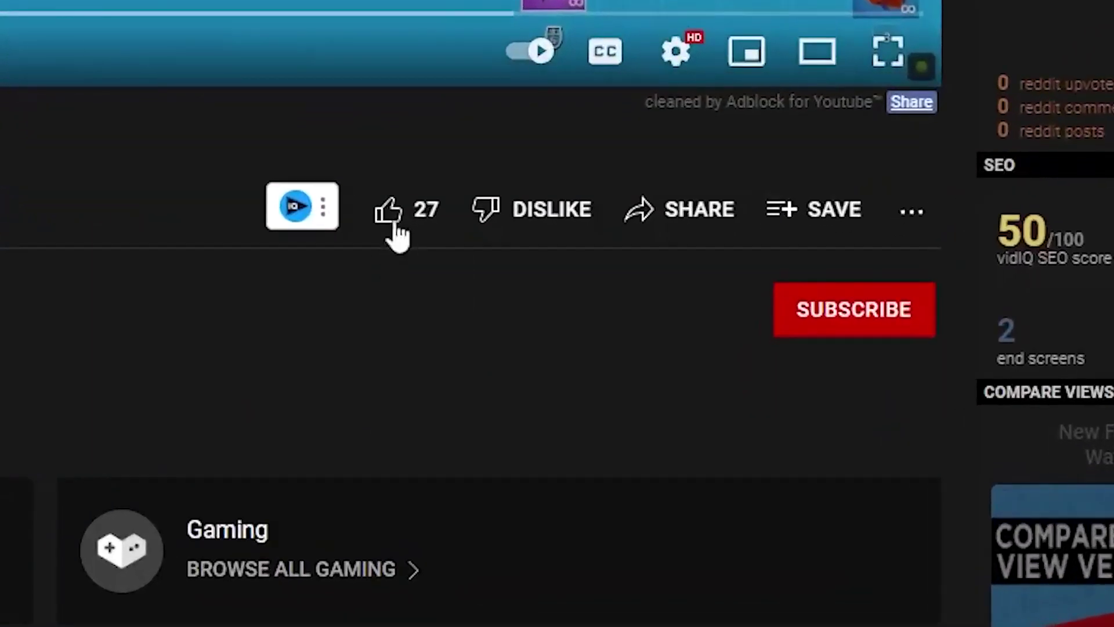
# - Like the video, subscribe with all notifications on, and type a comment with a username
pyautogui.click(515, 336)
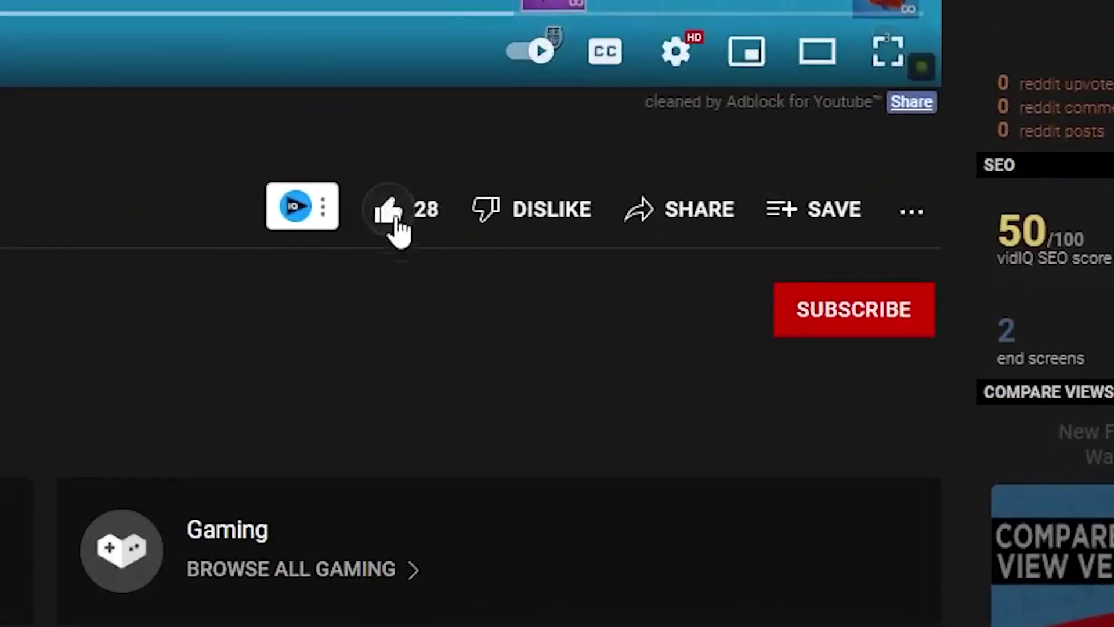
pyautogui.click(823, 342)
pyautogui.click(909, 317)
pyautogui.click(959, 376)
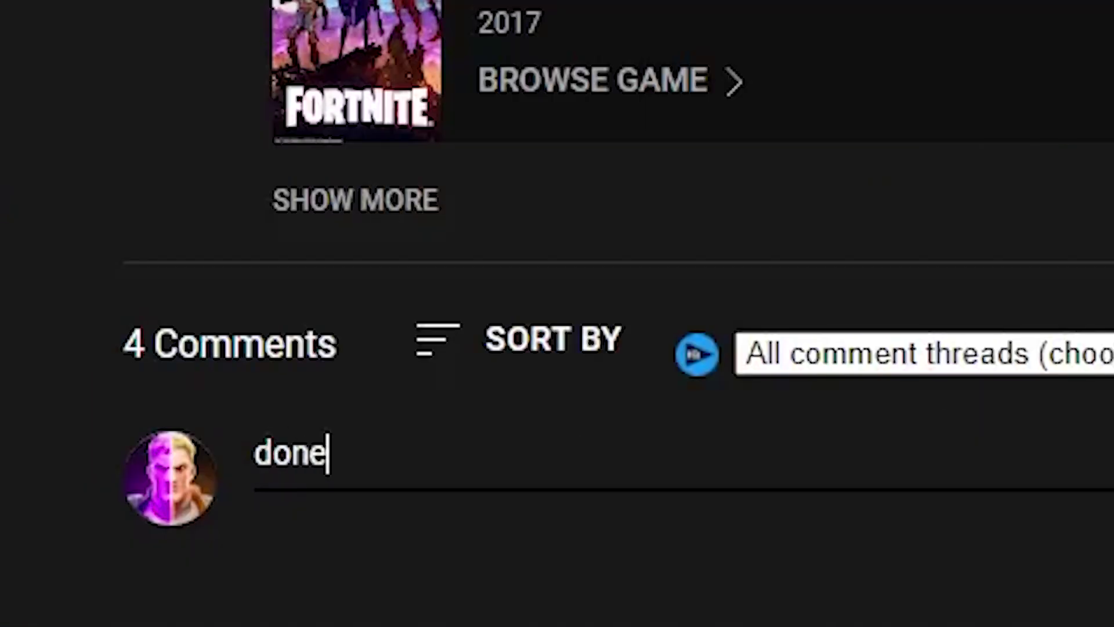
pyautogui.write('! username')
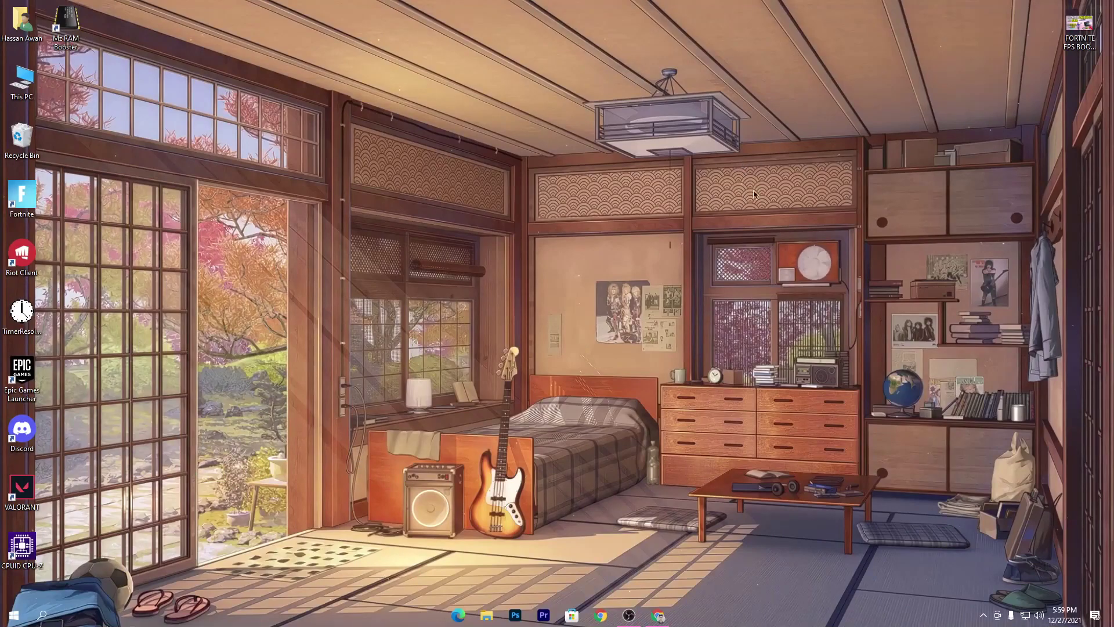
# - From Chapter 3 Packs, open the Fortnite FPS Boost Pack for Low End PC & Laptops post and follow DOWNLOAD
pyautogui.click(658, 615)
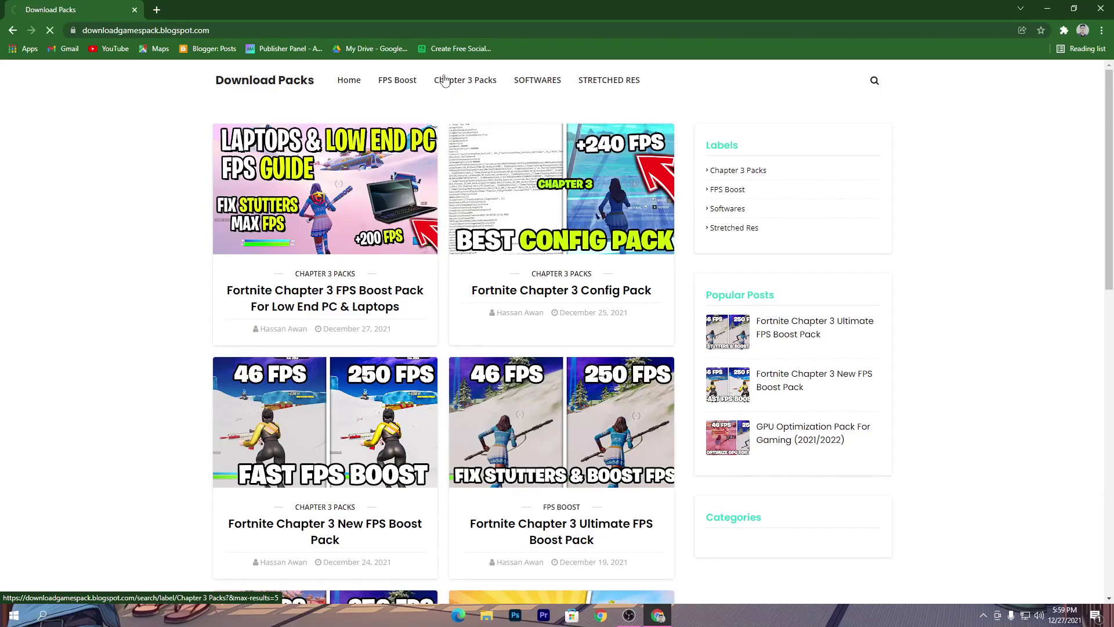
pyautogui.click(445, 82)
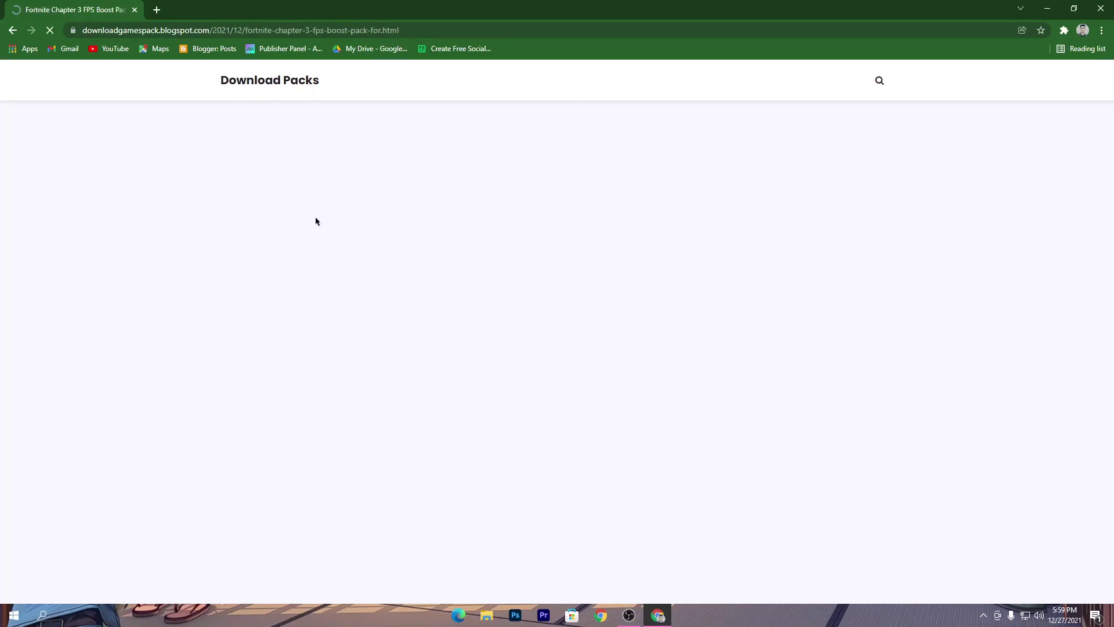
pyautogui.scroll(-3, 528, 356)
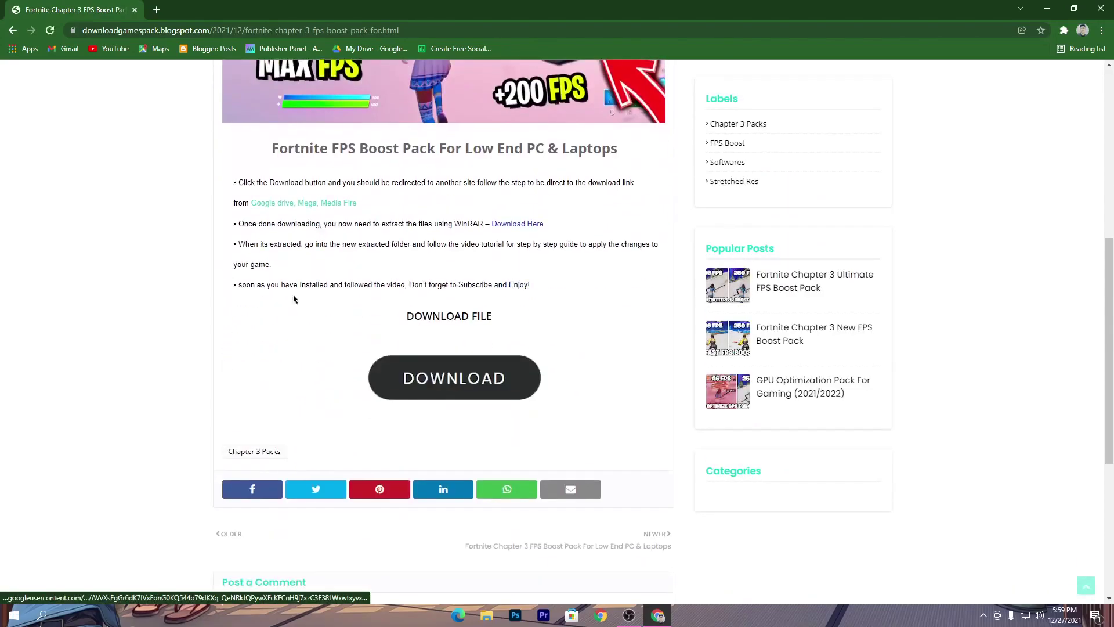
pyautogui.click(443, 380)
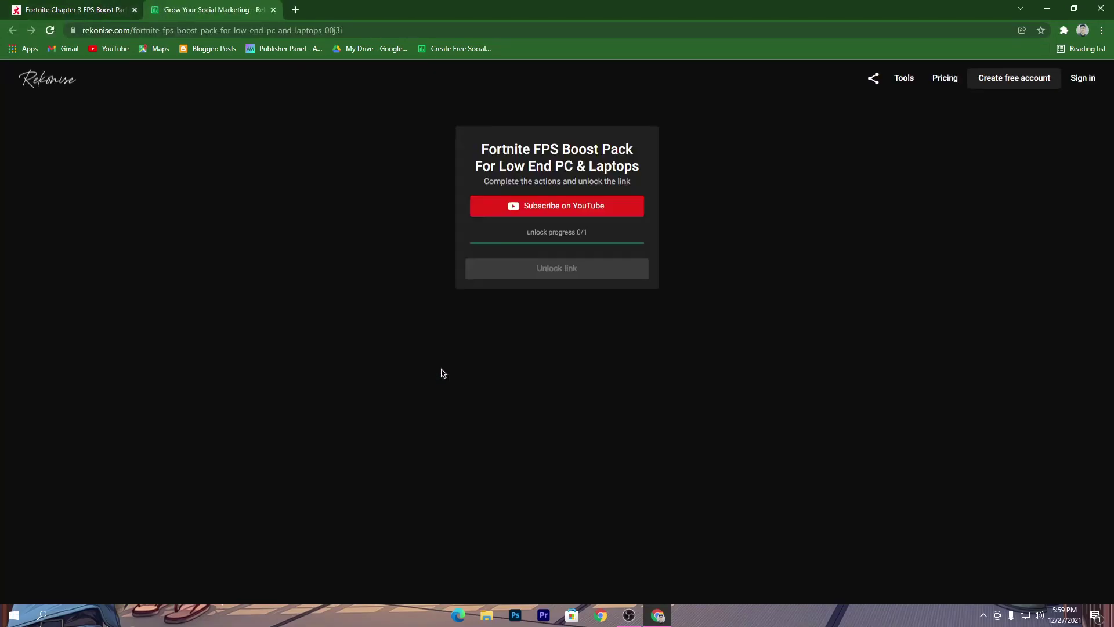
# - Subscribe on YouTube with the bell set to All, then unlock the Rekonise link
pyautogui.click(572, 206)
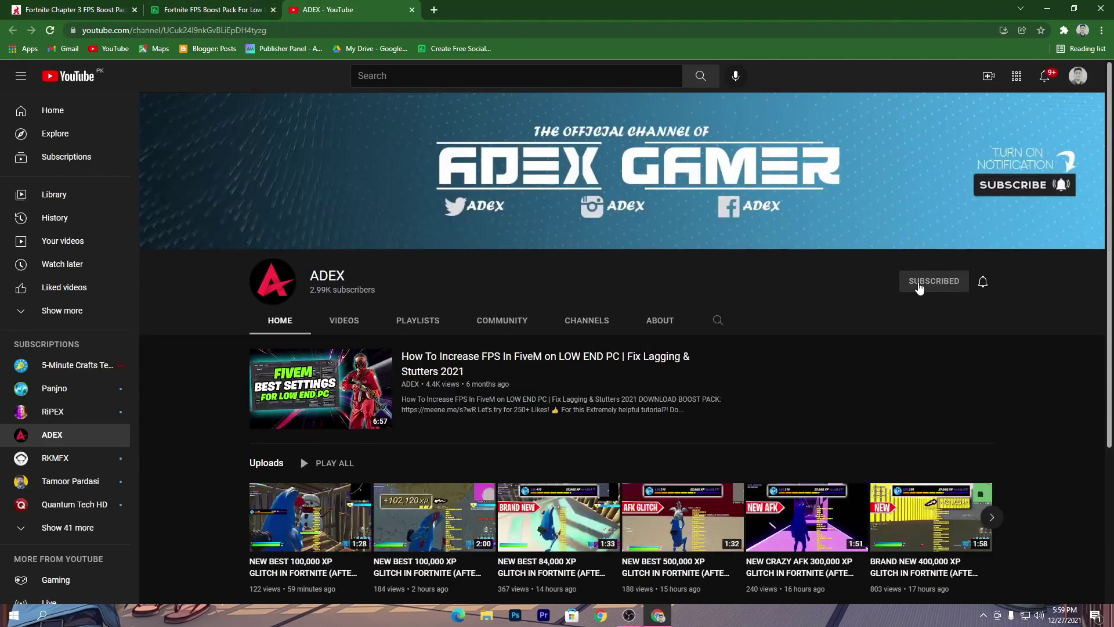
pyautogui.click(982, 282)
pyautogui.click(1001, 306)
pyautogui.click(176, 5)
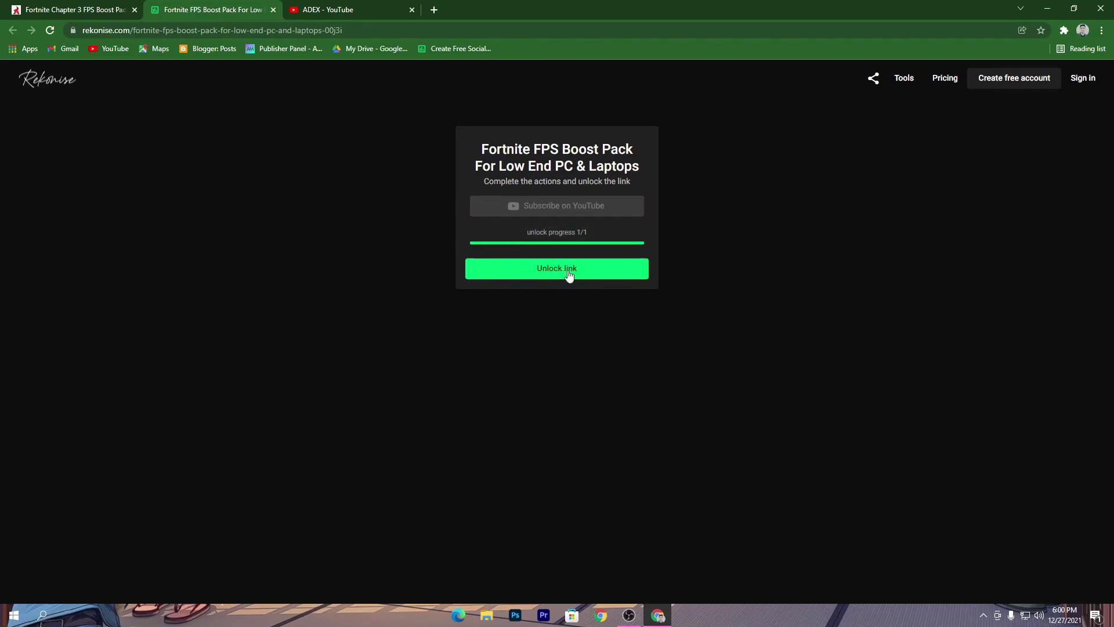
pyautogui.click(593, 273)
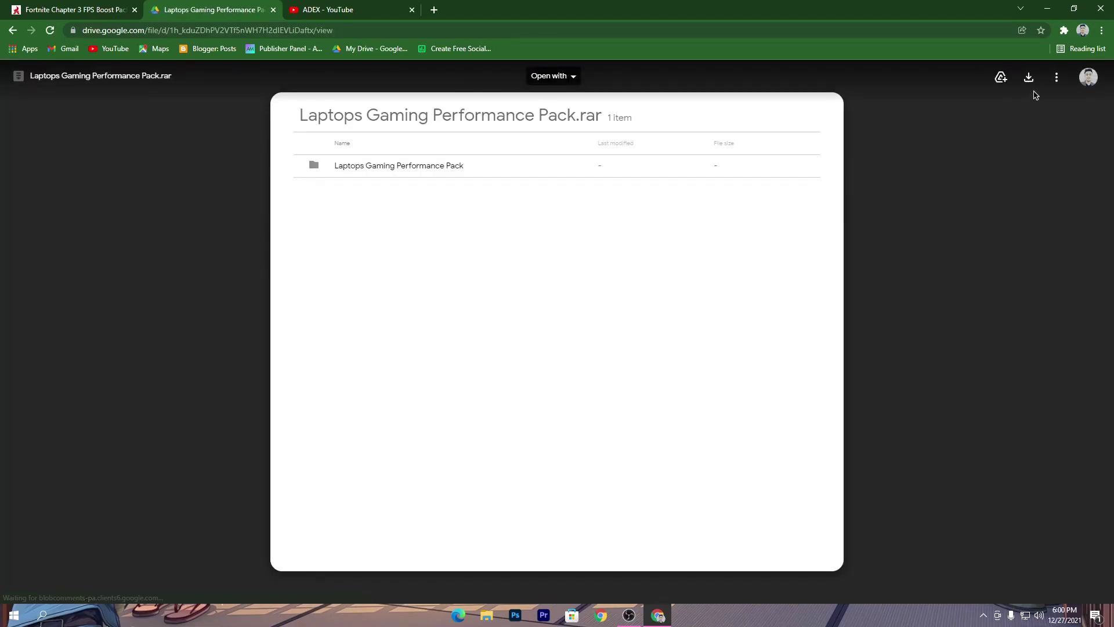
# - Download Laptops Gaming Performance Pack.rar (300.88 KB) from Drive and drag it onto the desktop
pyautogui.click(1030, 77)
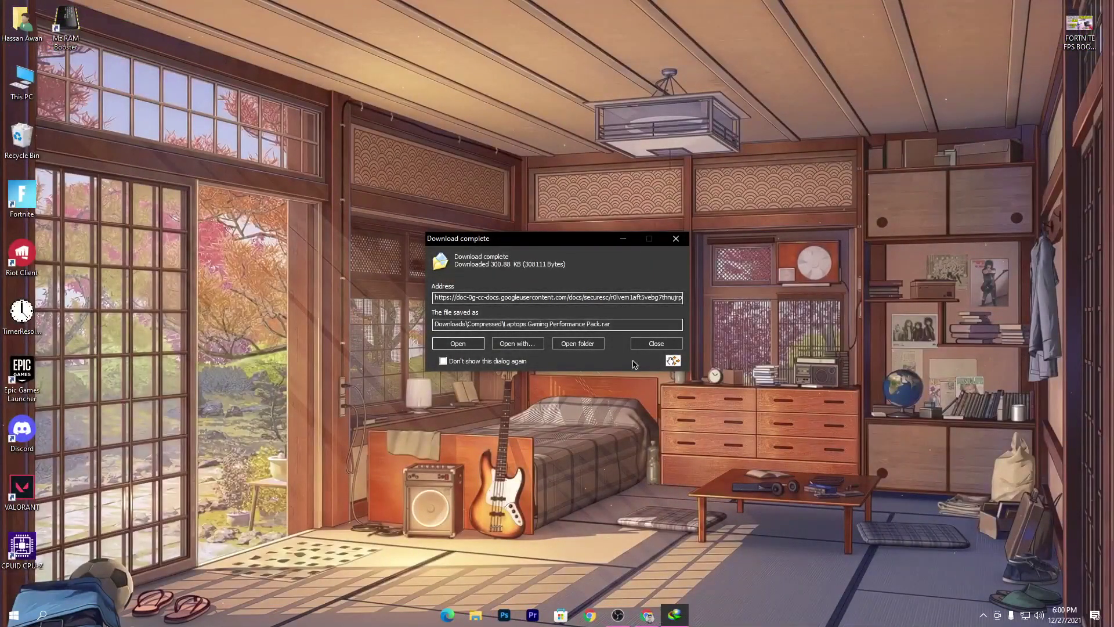
pyautogui.moveTo(673, 361); pyautogui.dragTo(446, 215)
pyautogui.click(676, 238)
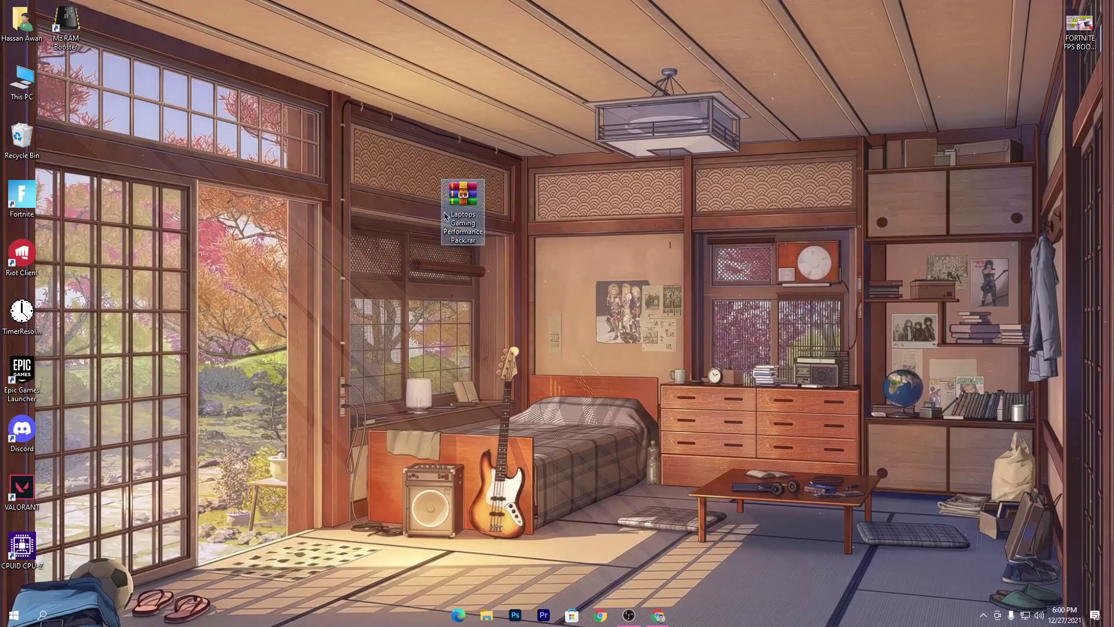
# - Extract the Laptops Gaming Performance Pack folder from the .rar to the desktop and open it
pyautogui.doubleClick(446, 216)
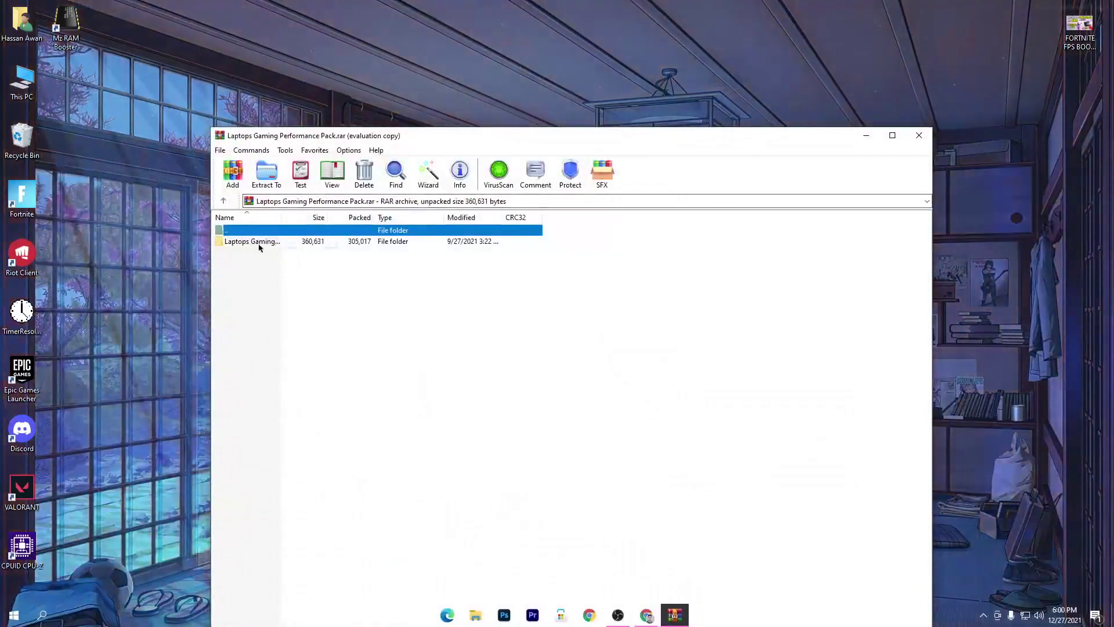
pyautogui.moveTo(260, 242); pyautogui.dragTo(592, 79)
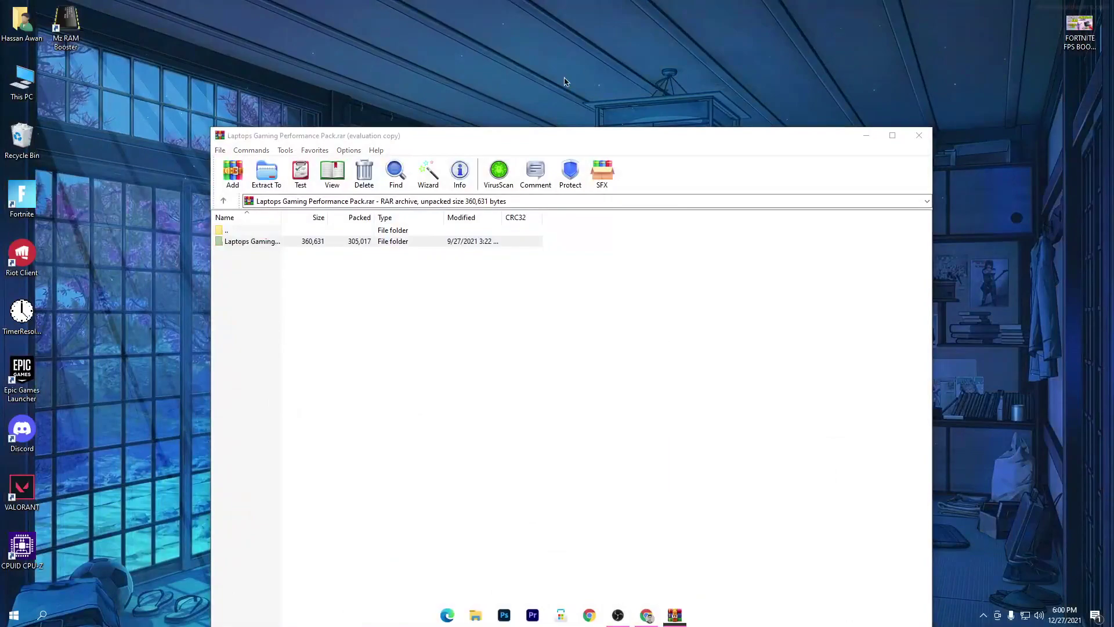
pyautogui.click(927, 138)
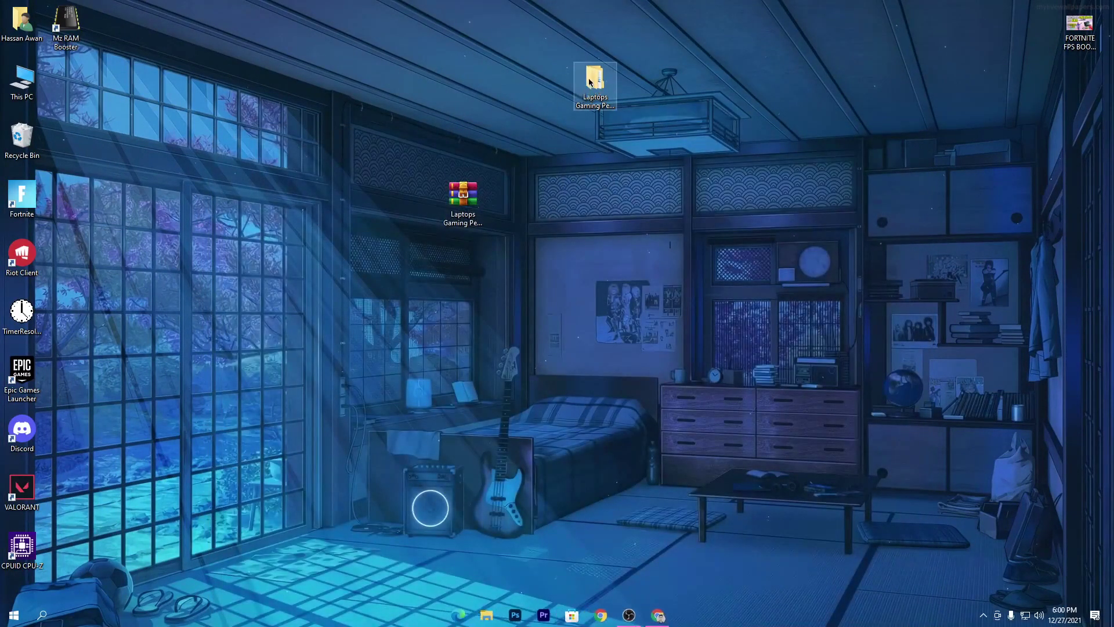
pyautogui.doubleClick(589, 81)
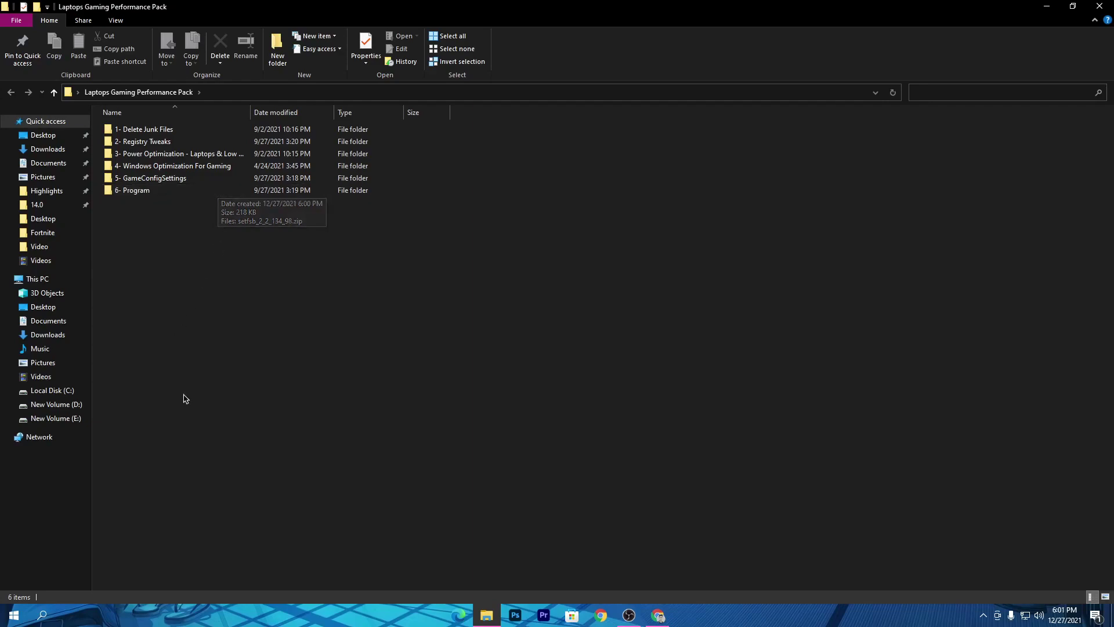
# - Turn on system protection for New Volume (D:) via the restore point settings
pyautogui.click(41, 624)
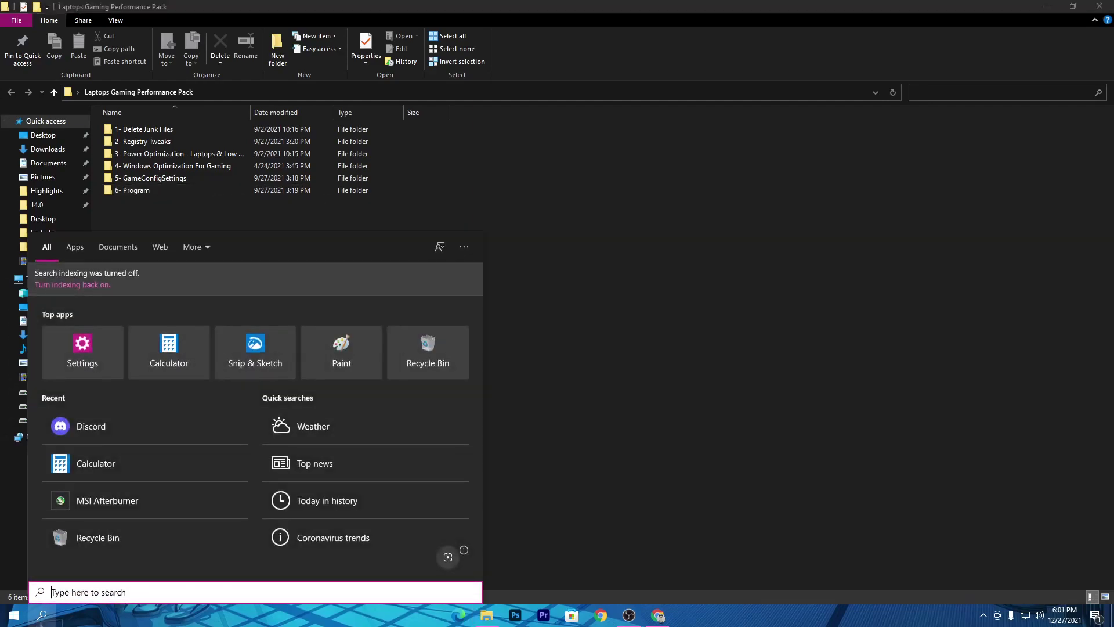
pyautogui.write('r')
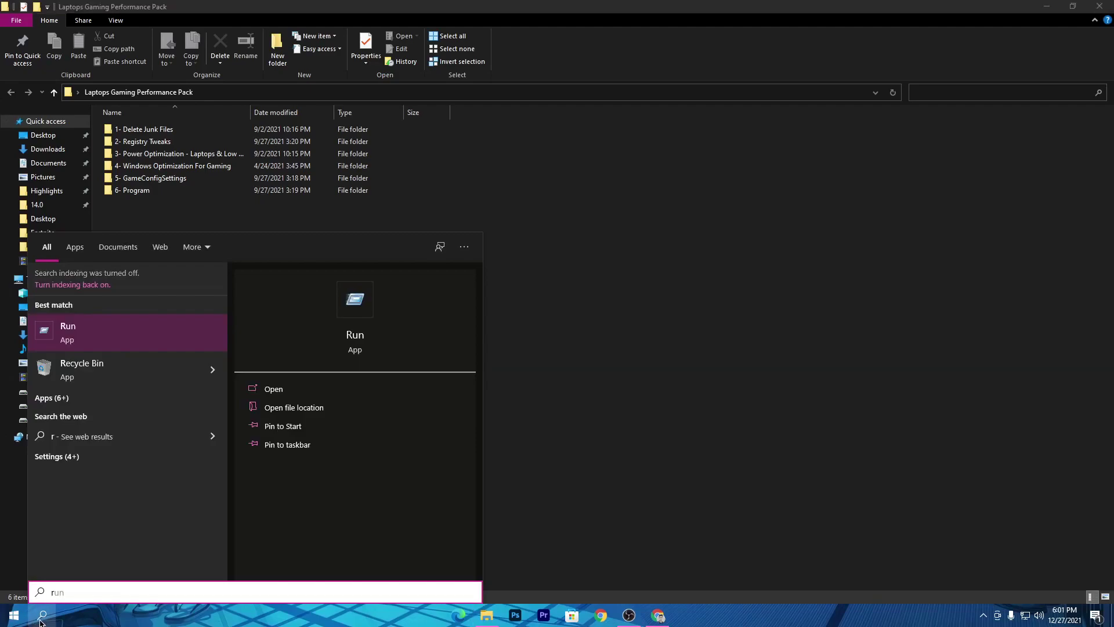
pyautogui.write('es')
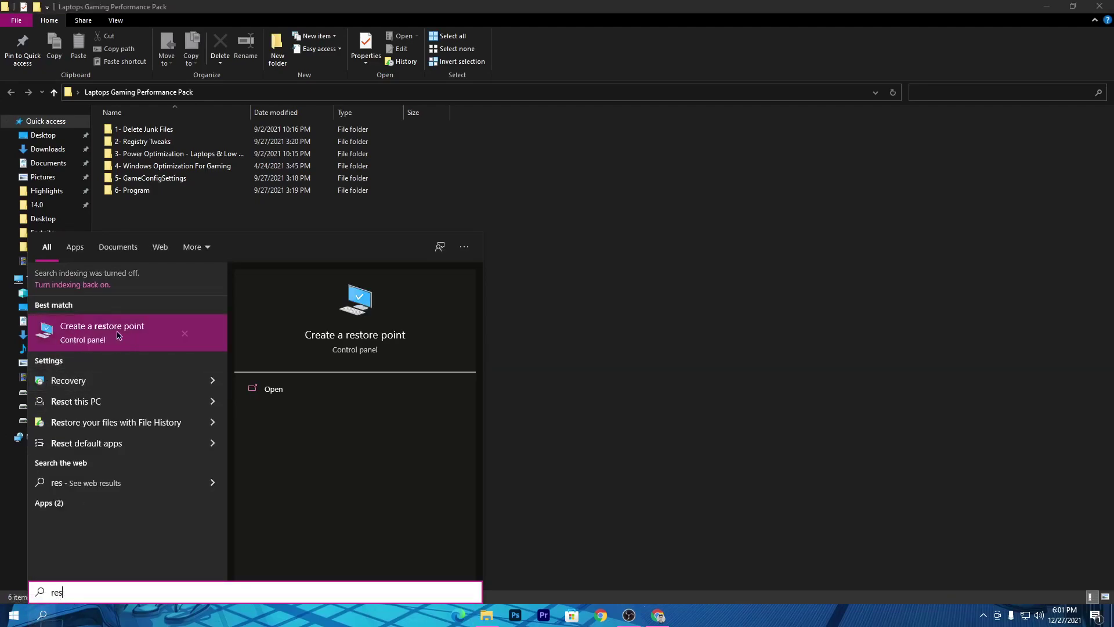
pyautogui.click(82, 339)
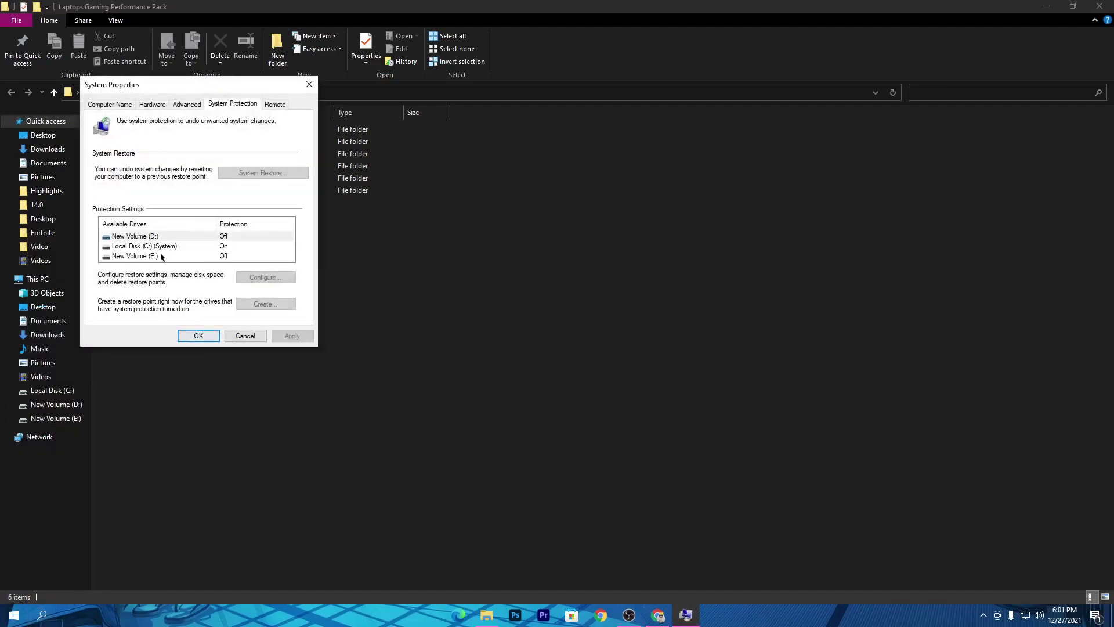
pyautogui.click(266, 277)
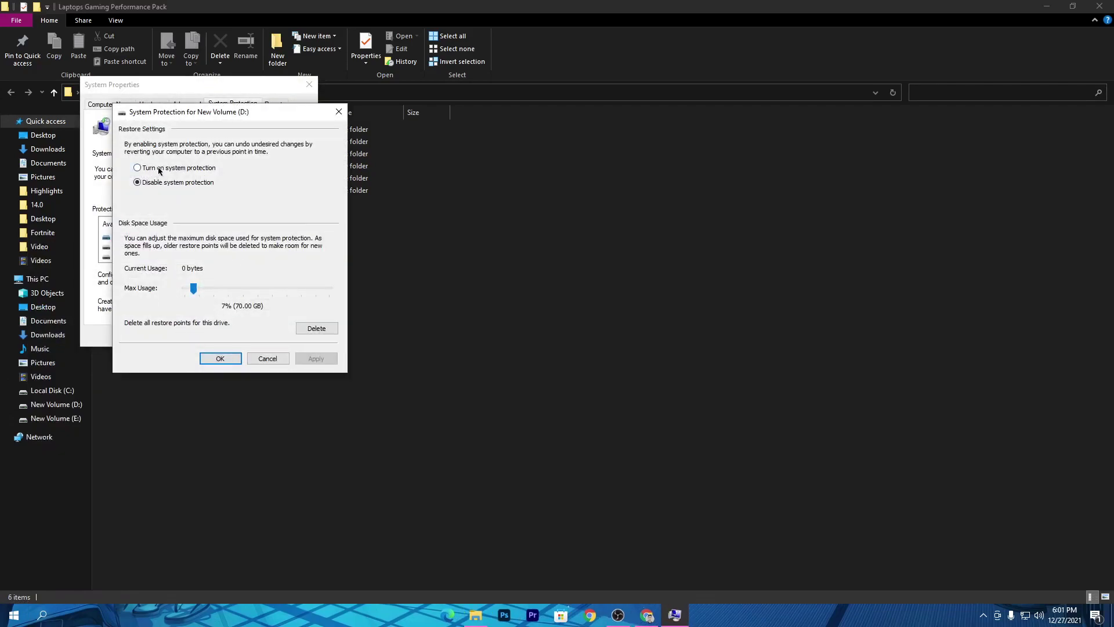
pyautogui.click(169, 170)
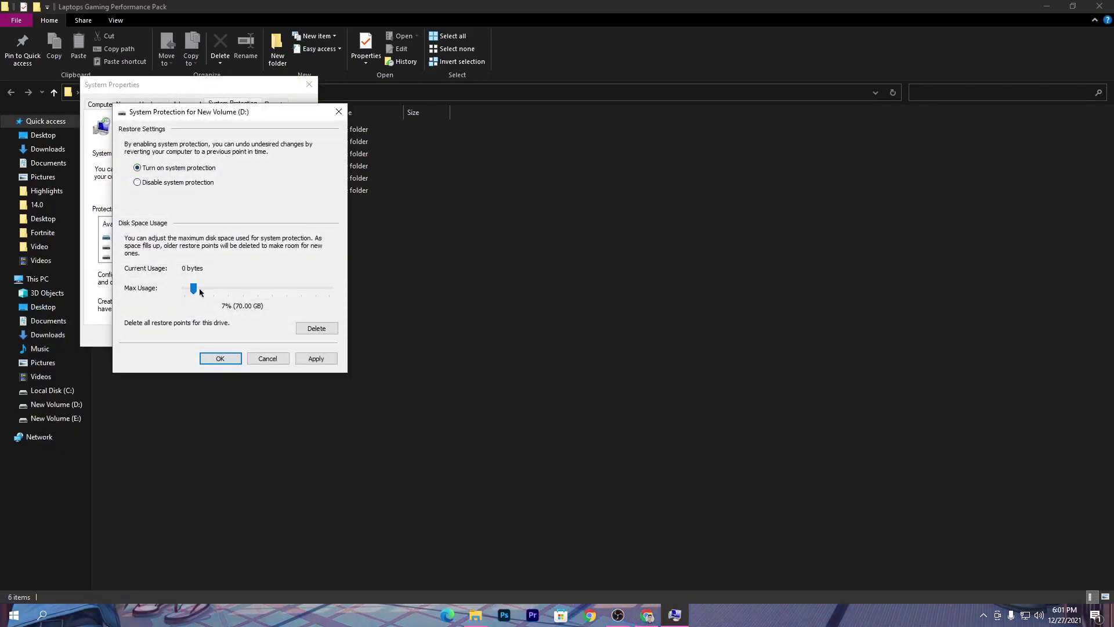
pyautogui.click(315, 359)
pyautogui.click(222, 358)
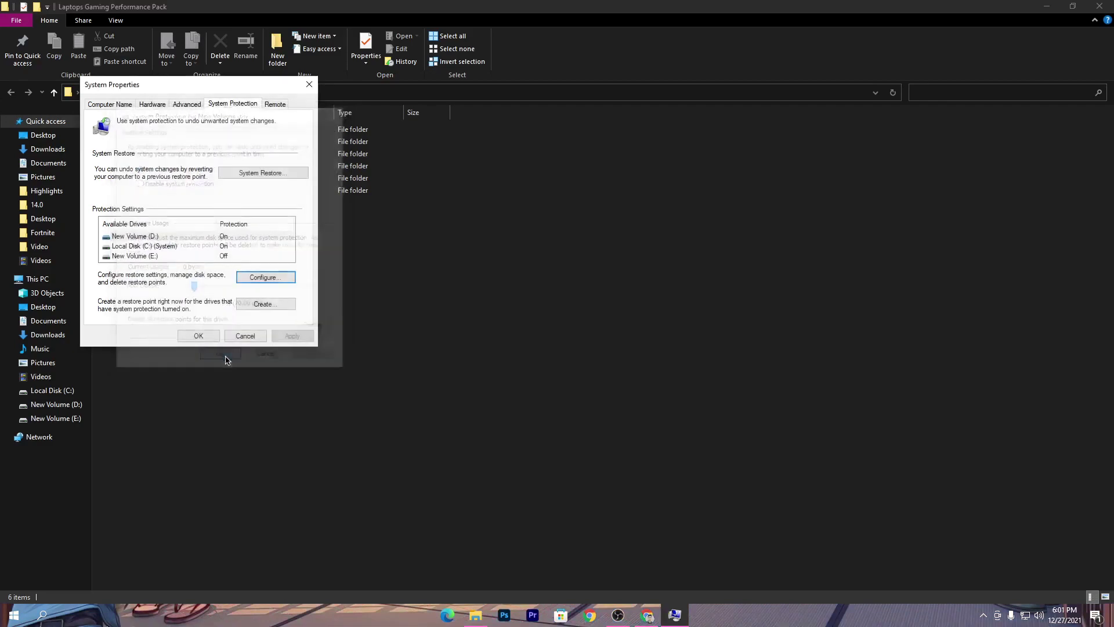
# - Start a new restore point, then cancel it and close System Properties
pyautogui.click(252, 304)
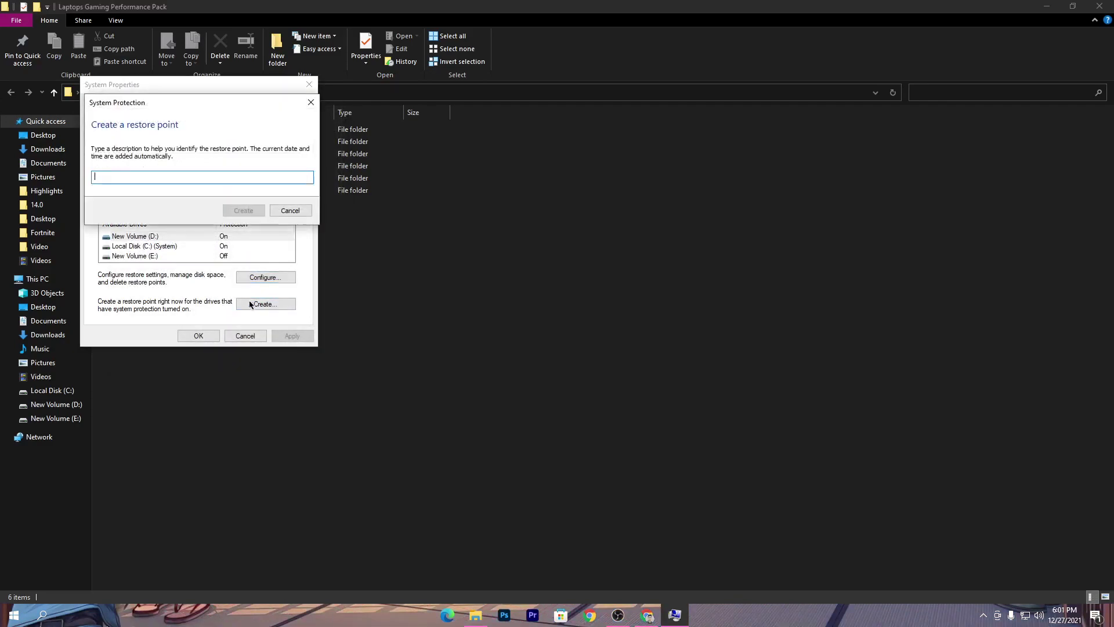
pyautogui.write('r')
pyautogui.click(288, 211)
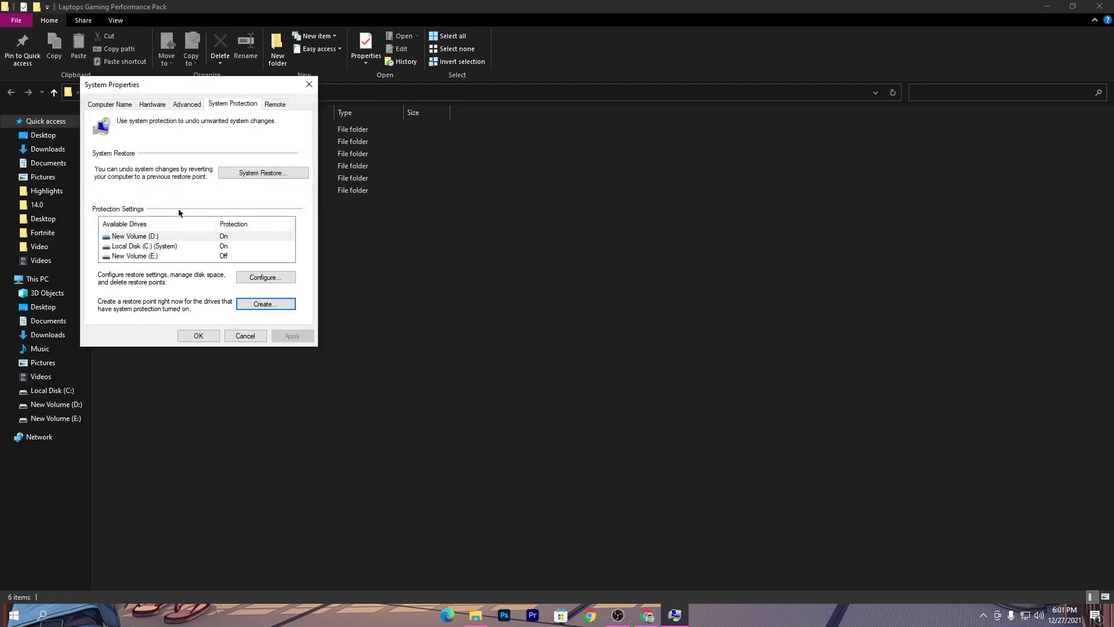
pyautogui.click(309, 85)
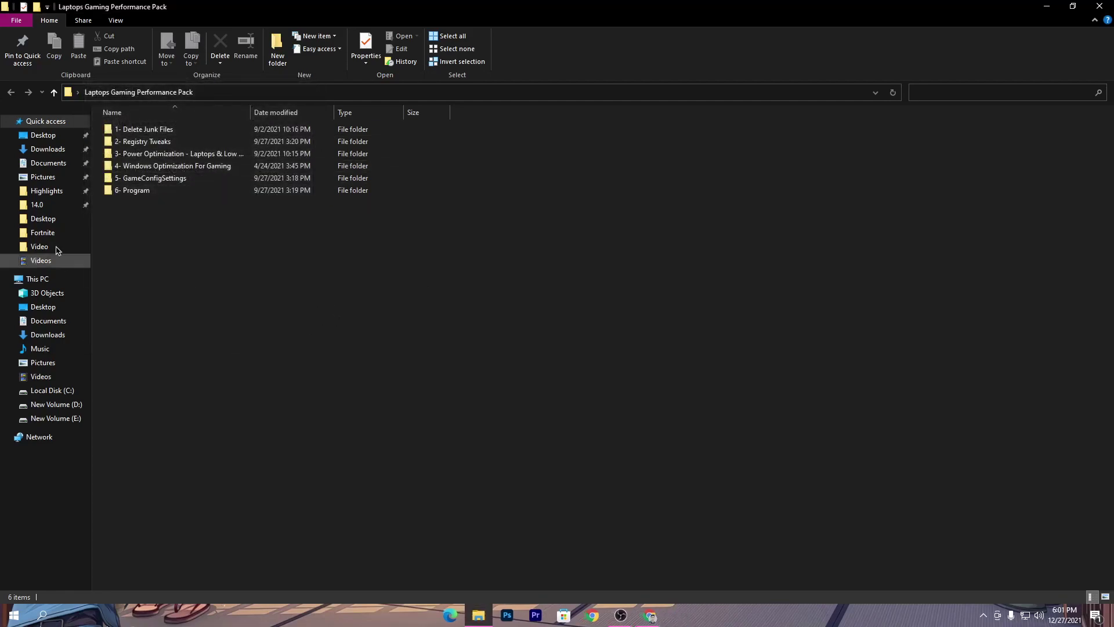
# - Run Delete Log Files.bat and Delete Temporary Files.bat from 1- Delete Junk Files, then go back up
pyautogui.doubleClick(151, 135)
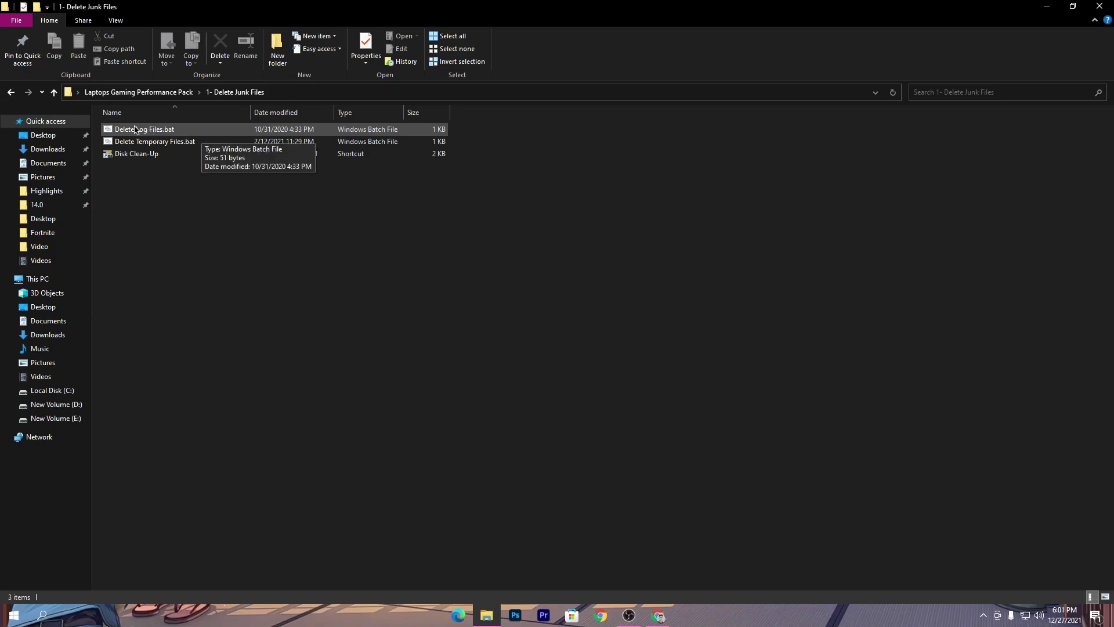
pyautogui.rightClick(135, 129)
pyautogui.click(159, 137)
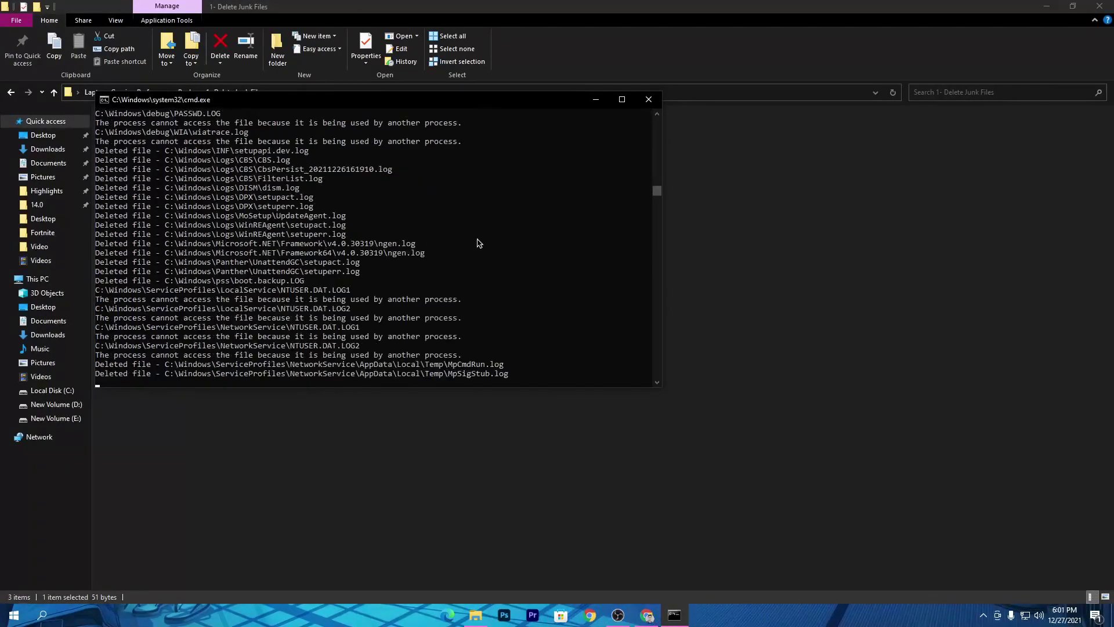
pyautogui.moveTo(429, 106); pyautogui.dragTo(833, 127)
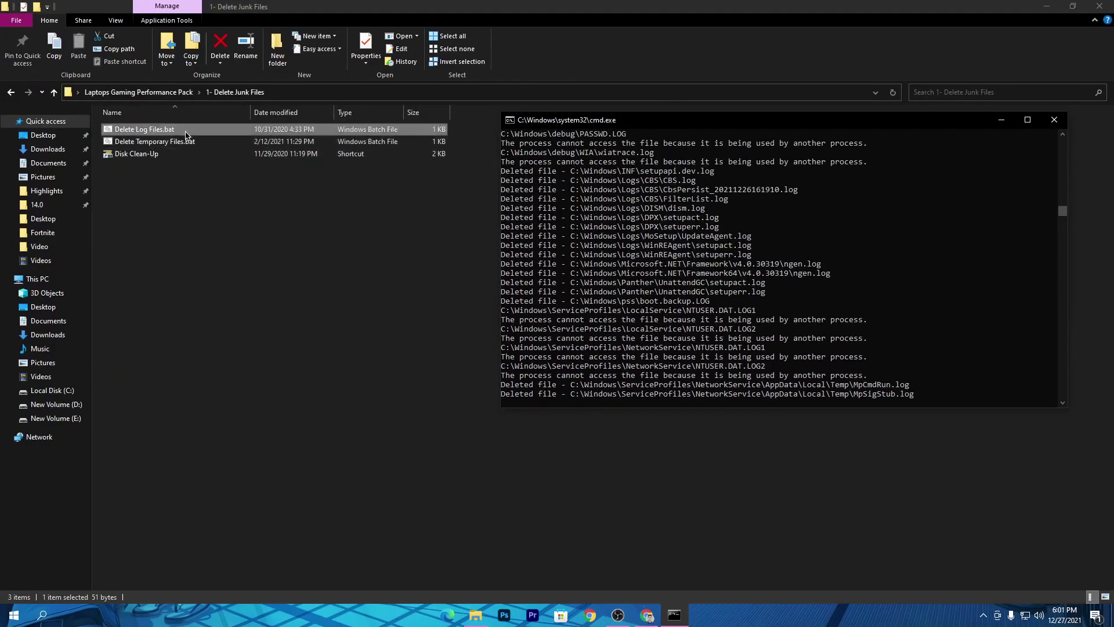
pyautogui.doubleClick(162, 142)
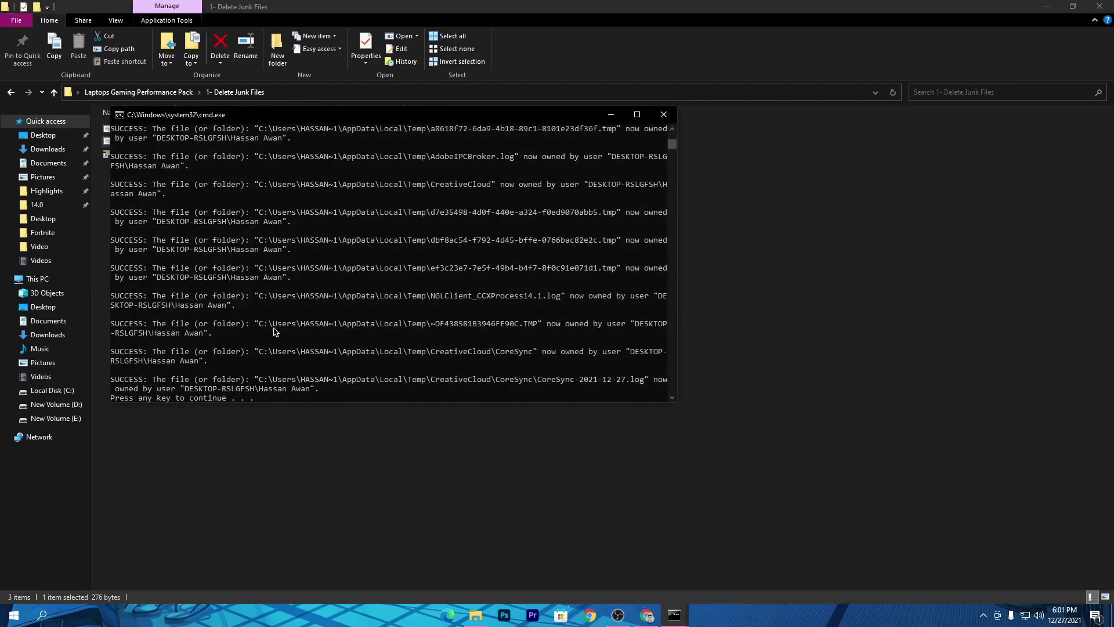
pyautogui.press('Return')
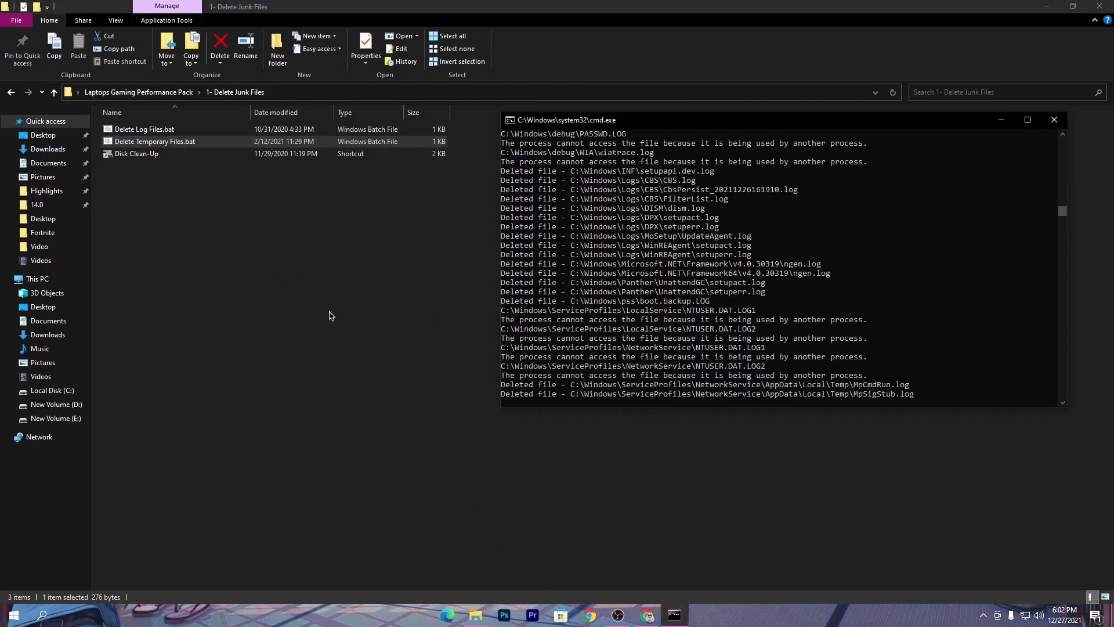
pyautogui.click(139, 92)
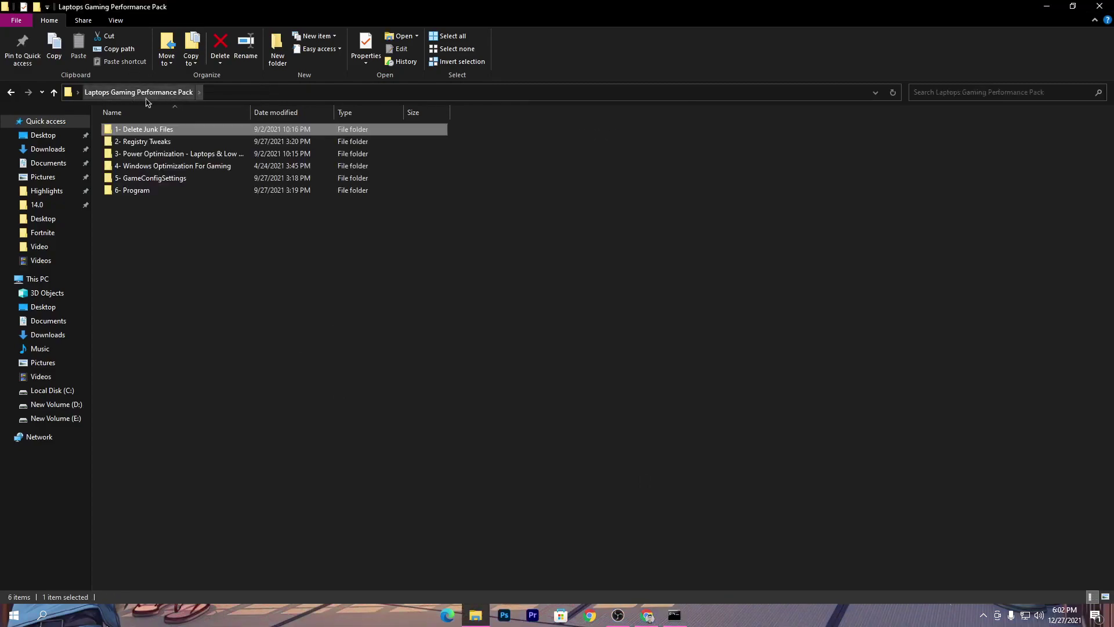
# - Merge Laptops Performance Boost.reg from 2- Registry Tweaks into the registry and return to the pack folder
pyautogui.click(672, 617)
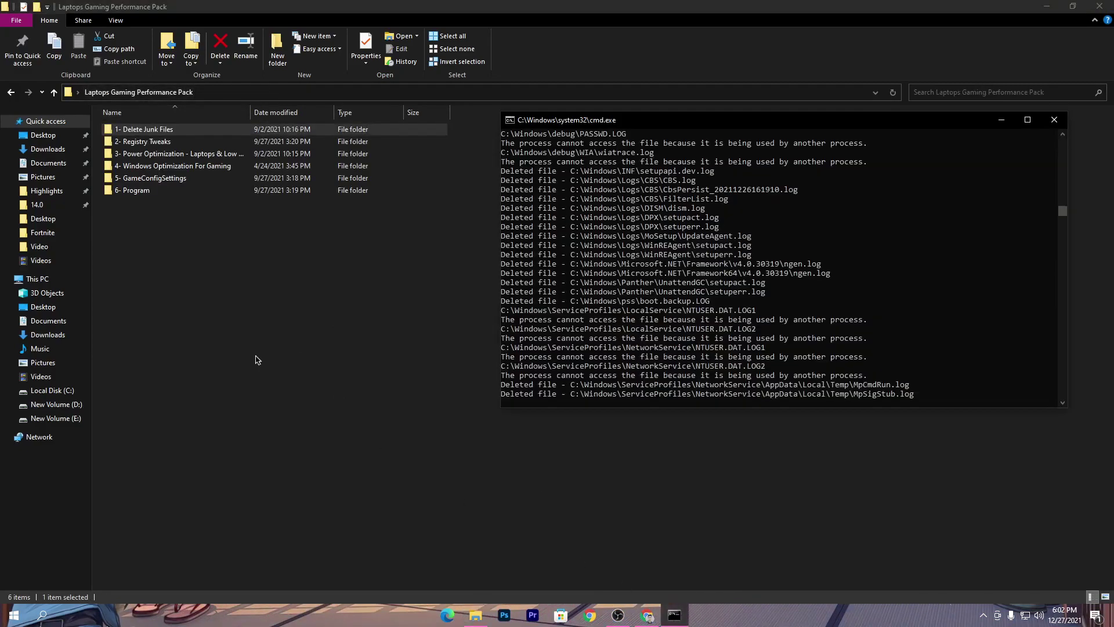
pyautogui.doubleClick(156, 142)
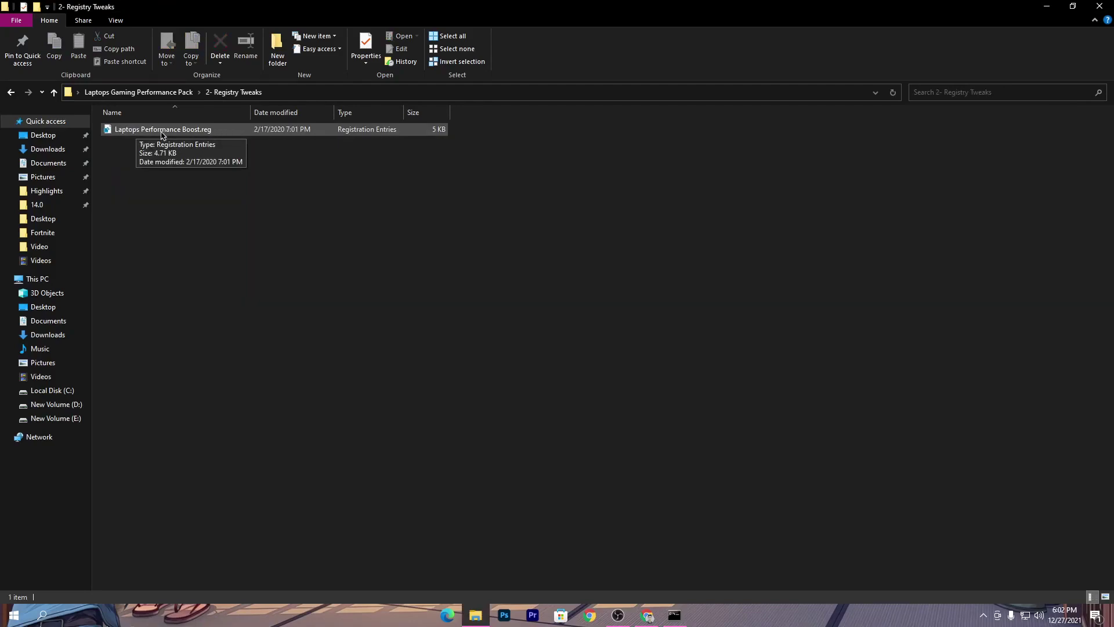
pyautogui.doubleClick(162, 134)
pyautogui.click(644, 326)
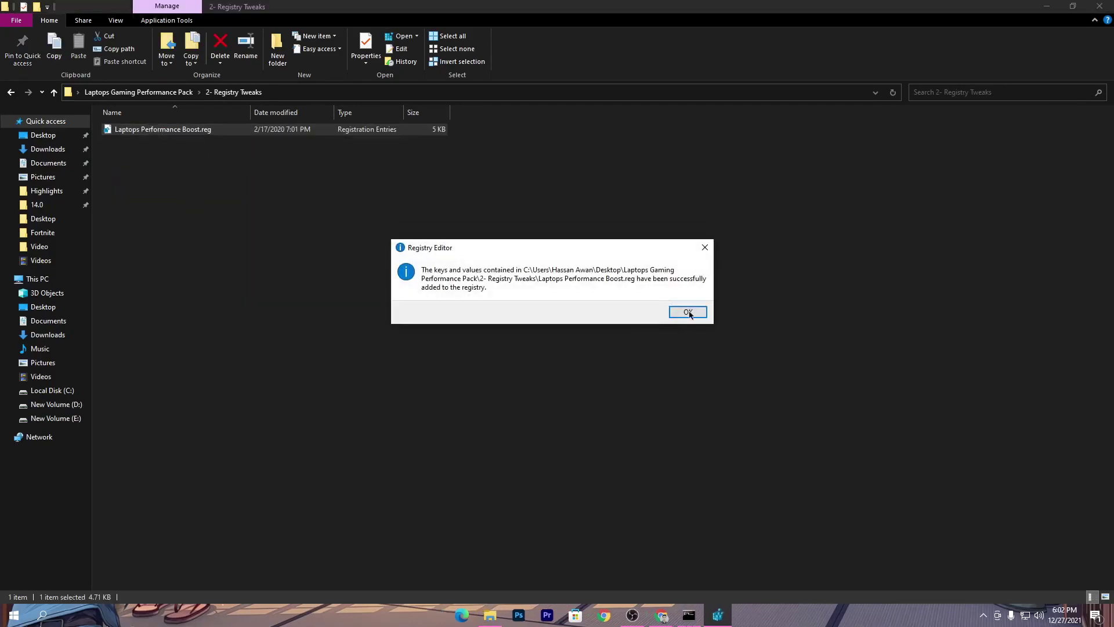
pyautogui.click(688, 313)
pyautogui.press('BackSpace')
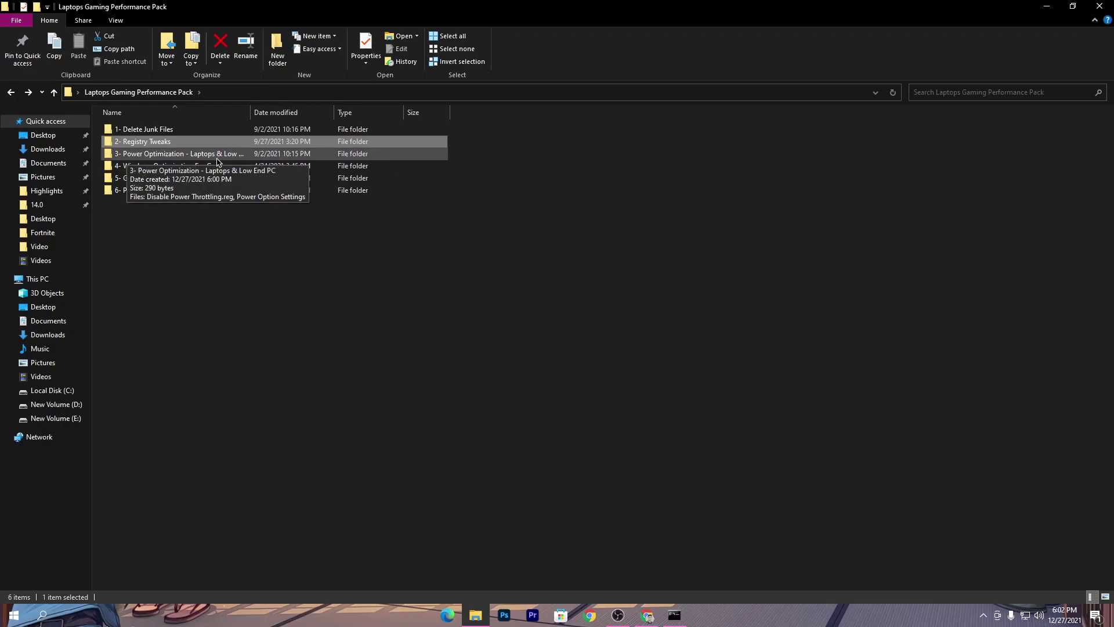
# - Merge Disable Power Throttling.reg from 3- Power Optimization, then open the Power Option Settings shortcut
pyautogui.click(217, 158)
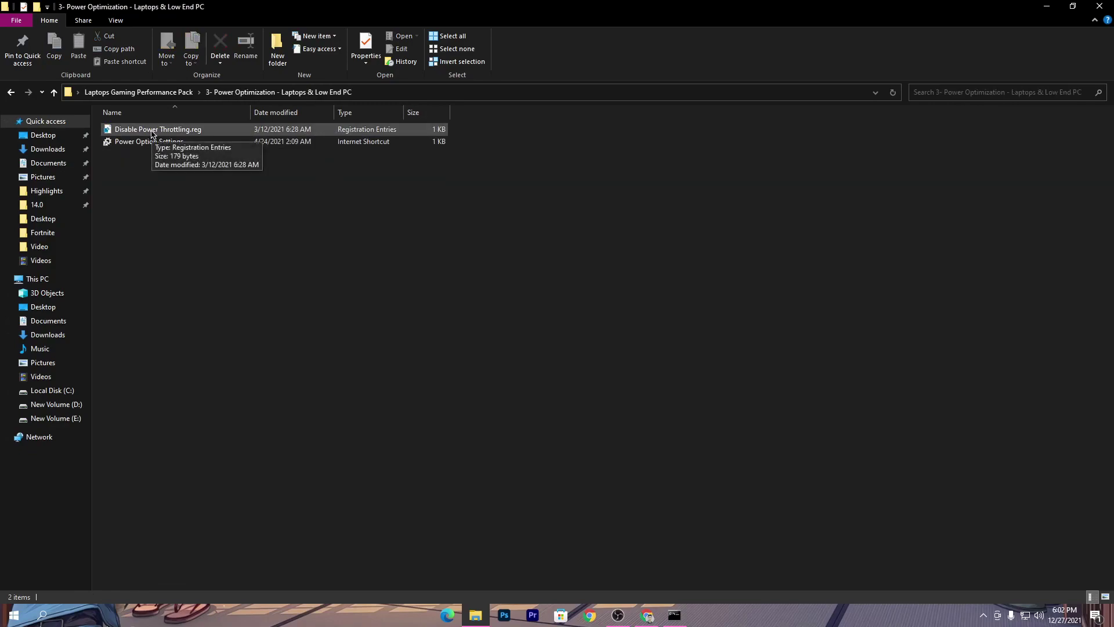
pyautogui.doubleClick(151, 131)
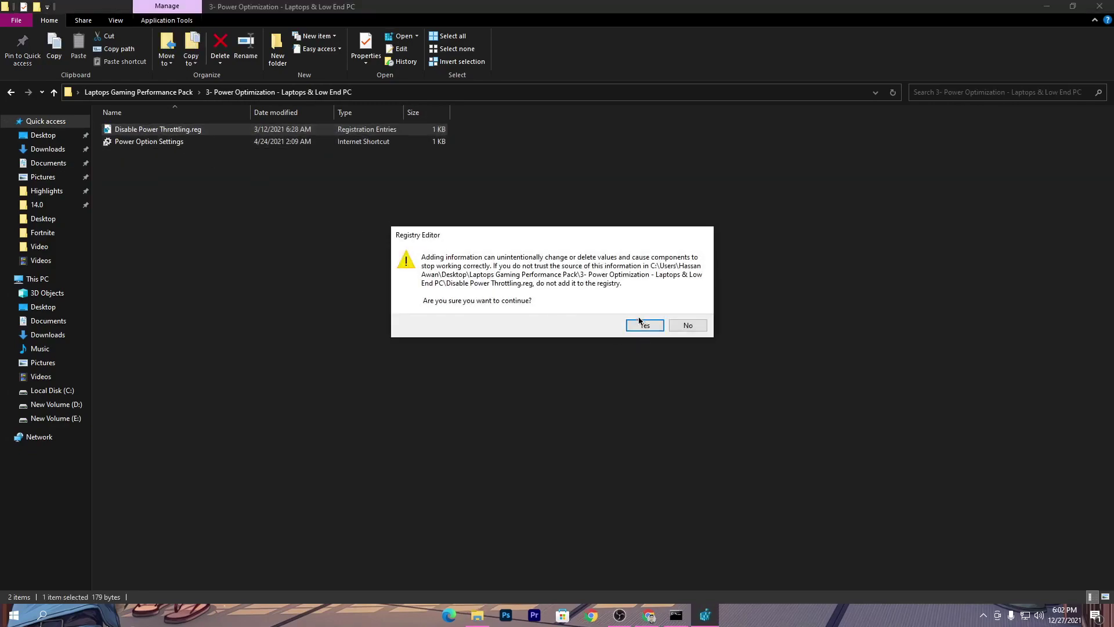
pyautogui.click(642, 323)
pyautogui.click(691, 312)
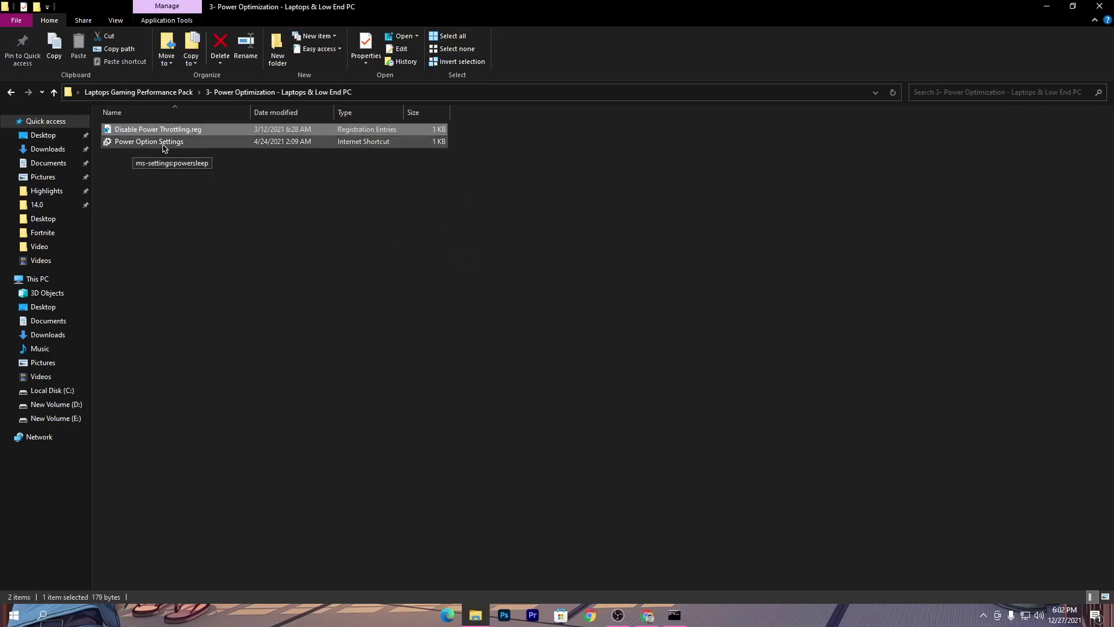
pyautogui.doubleClick(164, 142)
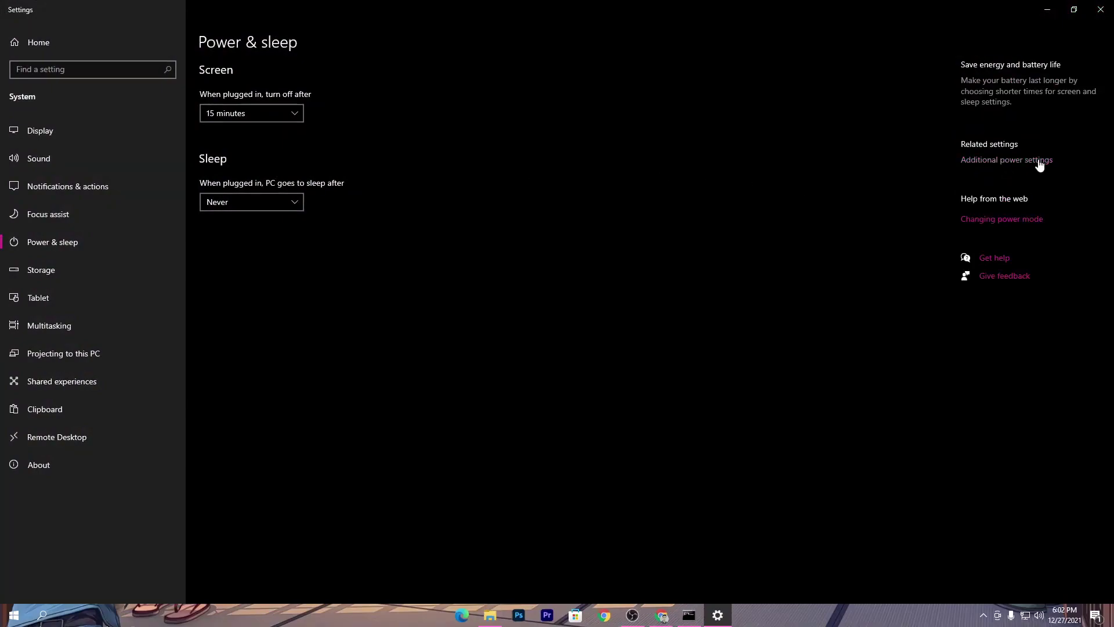
# - Review the power plans under Additional power settings, then close Power Options and Settings
pyautogui.click(1041, 165)
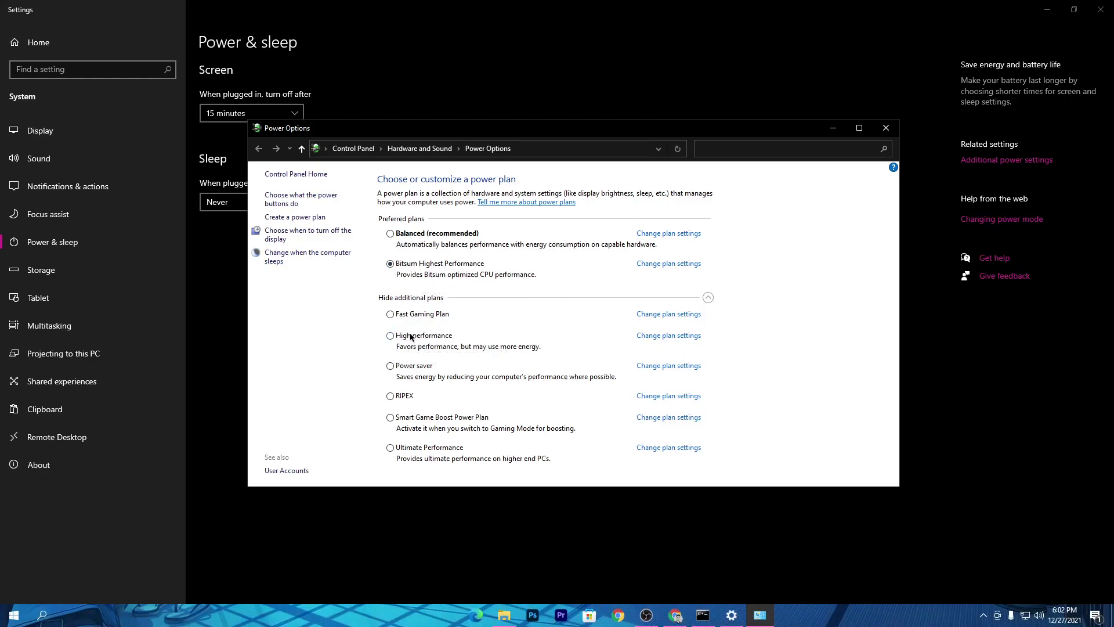
pyautogui.click(886, 128)
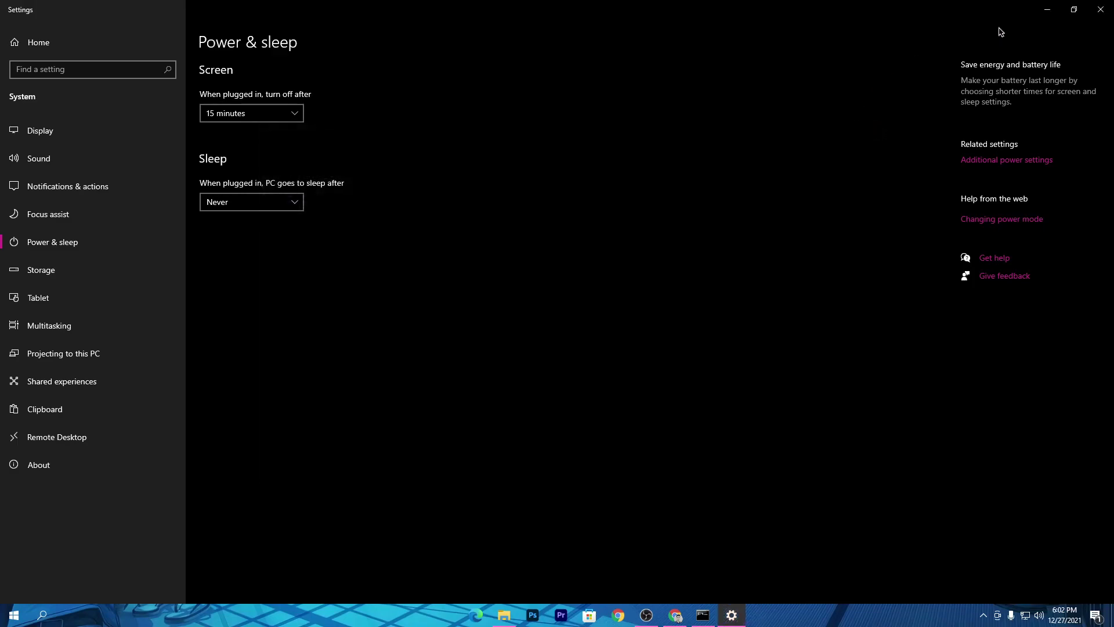
pyautogui.click(1101, 10)
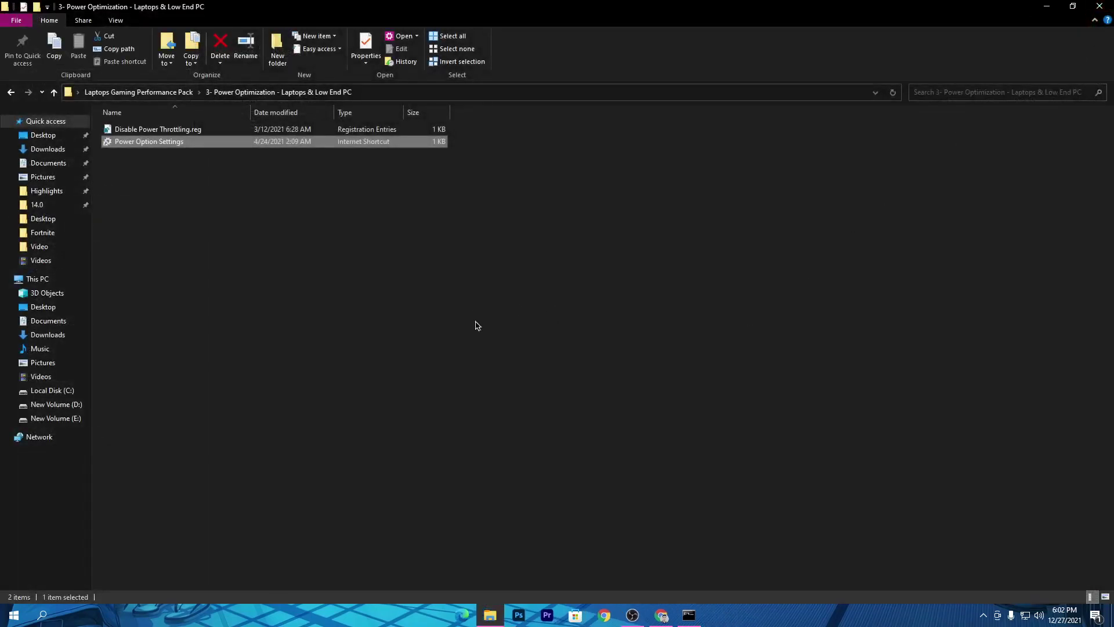
# - Close the finished cleanup window and open the 4- Windows Optimization For Gaming folder
pyautogui.press('BackSpace')
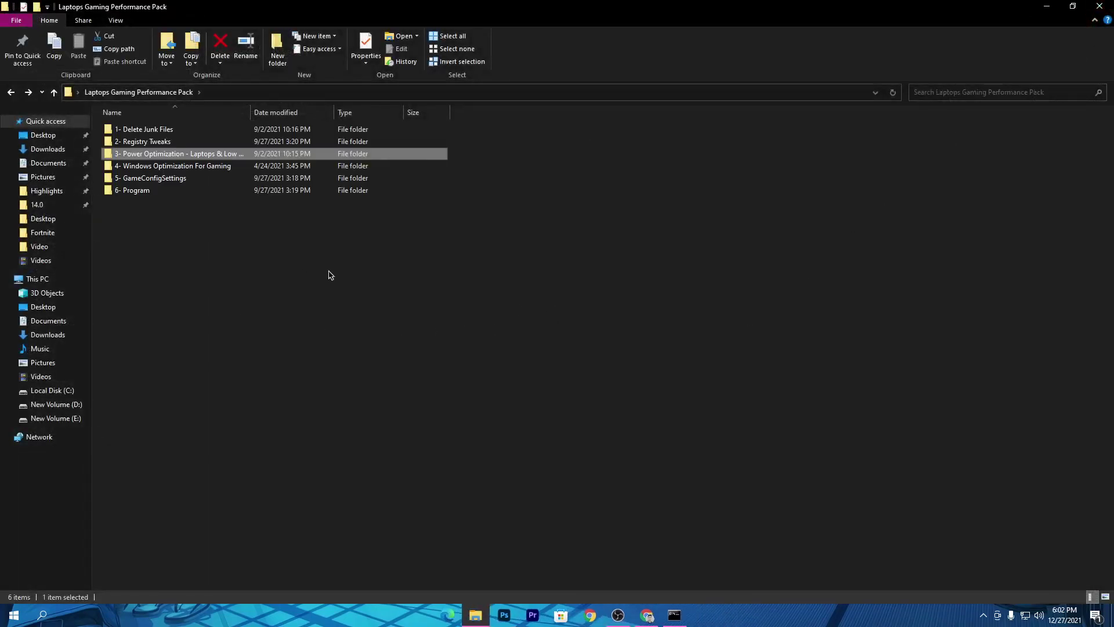
pyautogui.click(675, 616)
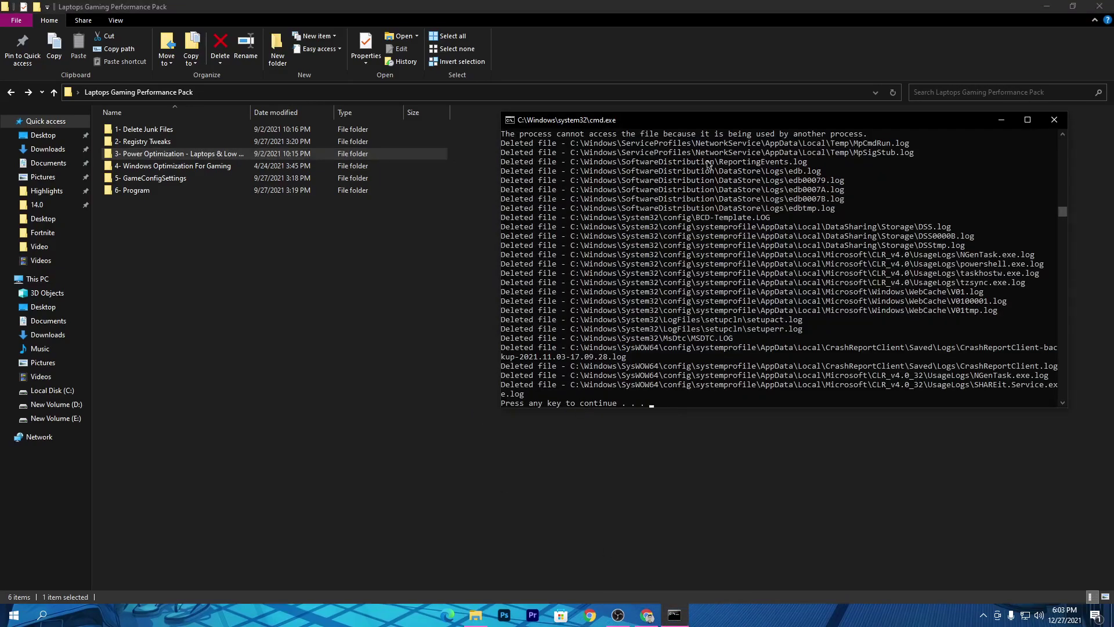
pyautogui.moveTo(624, 128); pyautogui.dragTo(474, 111)
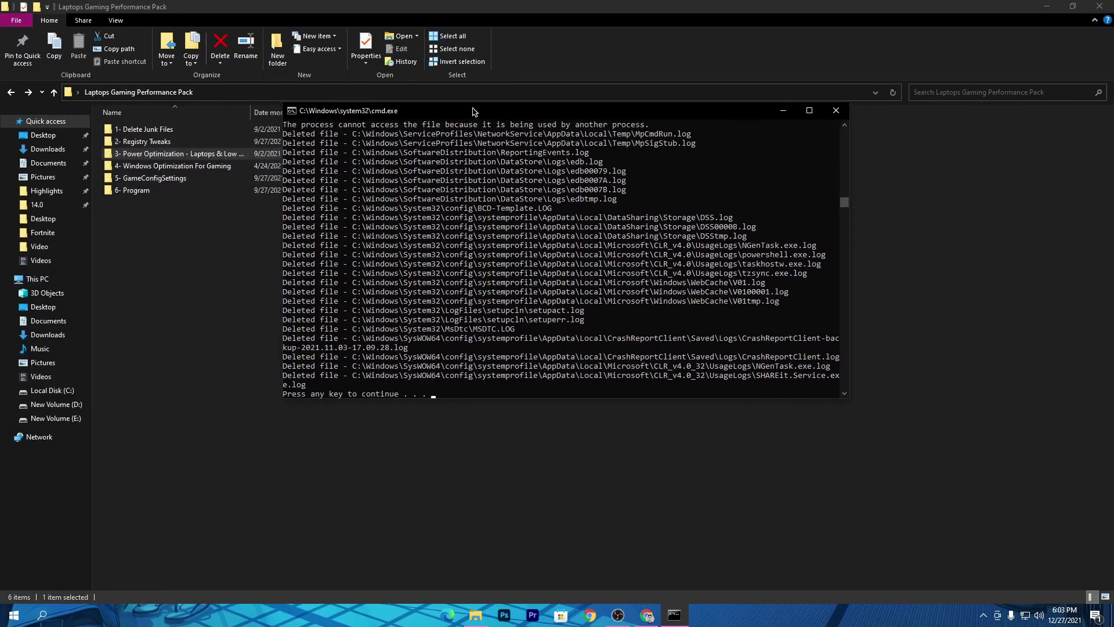
pyautogui.press('Return')
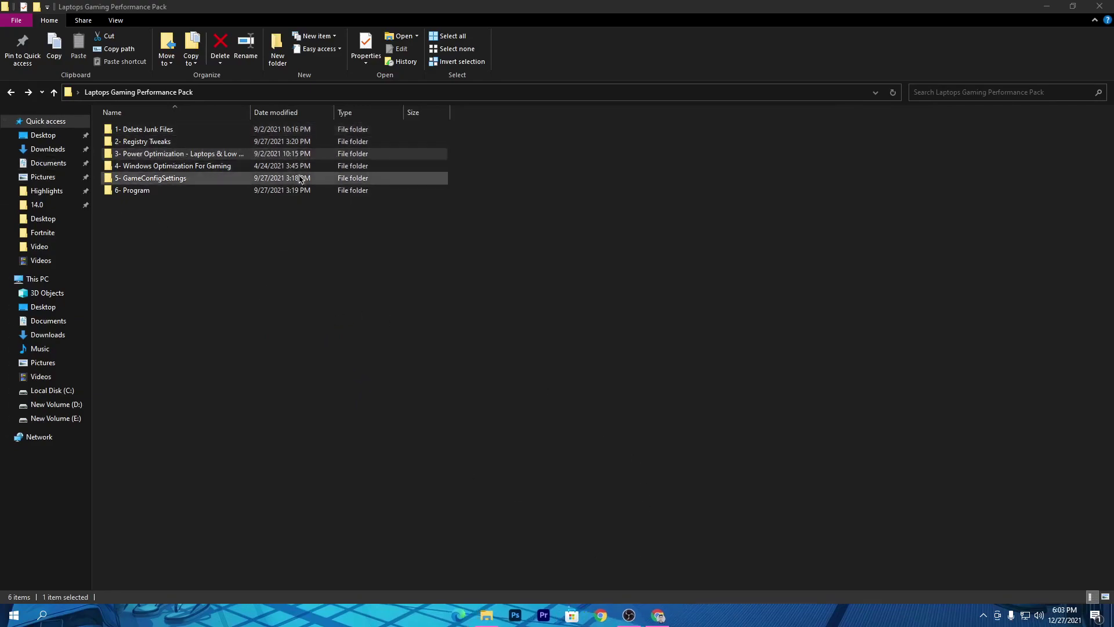
pyautogui.doubleClick(208, 168)
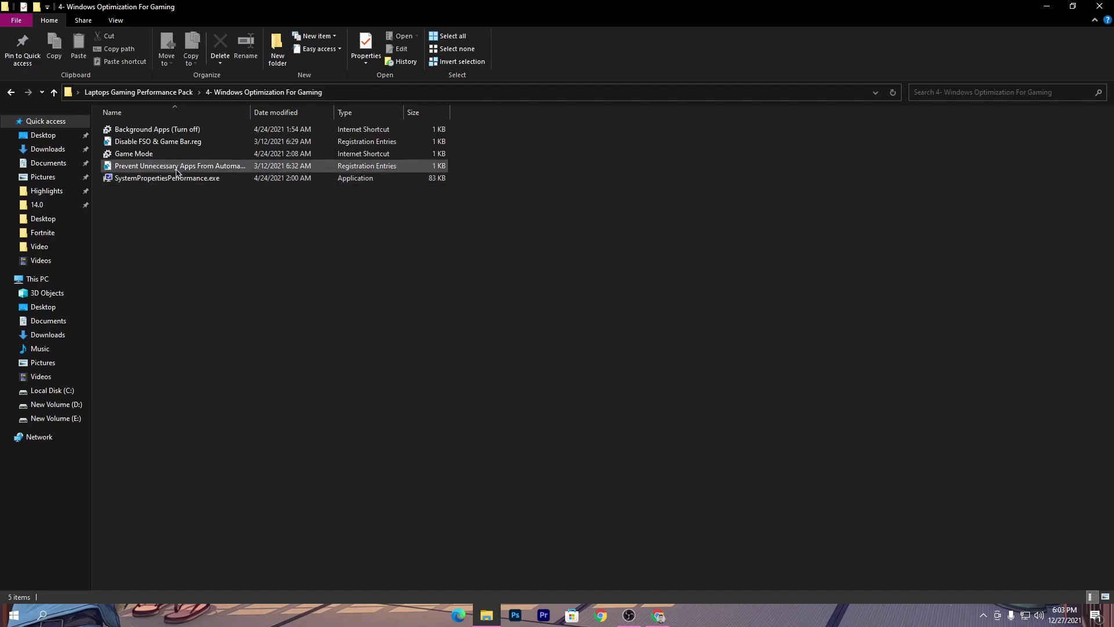
# - Use the Background Apps (Turn off) shortcut to confirm all background apps are off, then close Settings
pyautogui.doubleClick(157, 131)
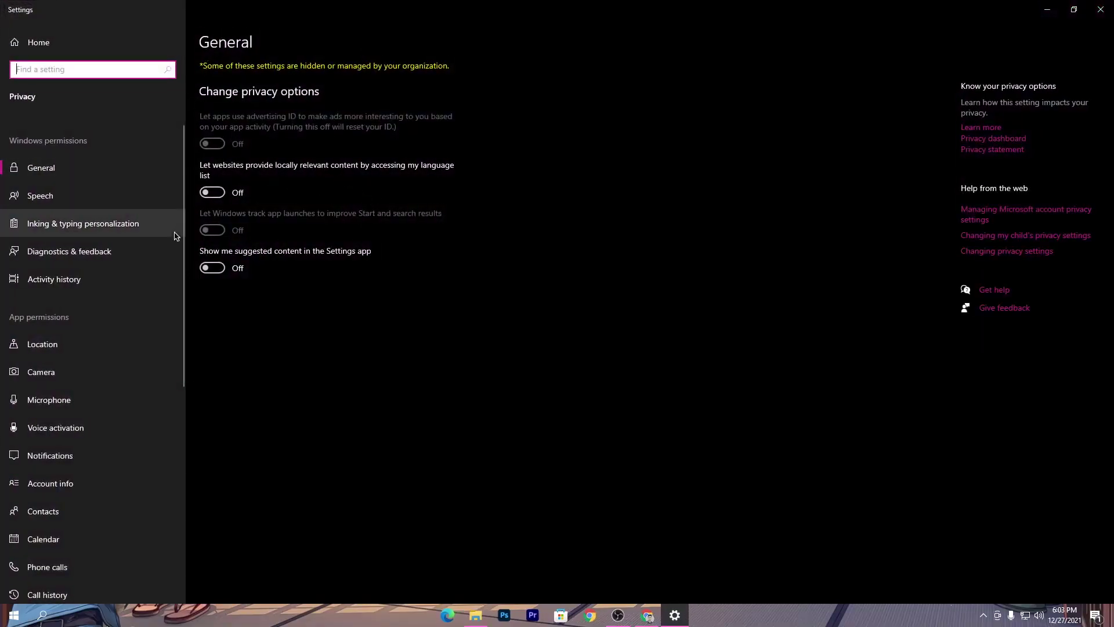
pyautogui.scroll(-3, 150, 315)
pyautogui.scroll(-5, 150, 316)
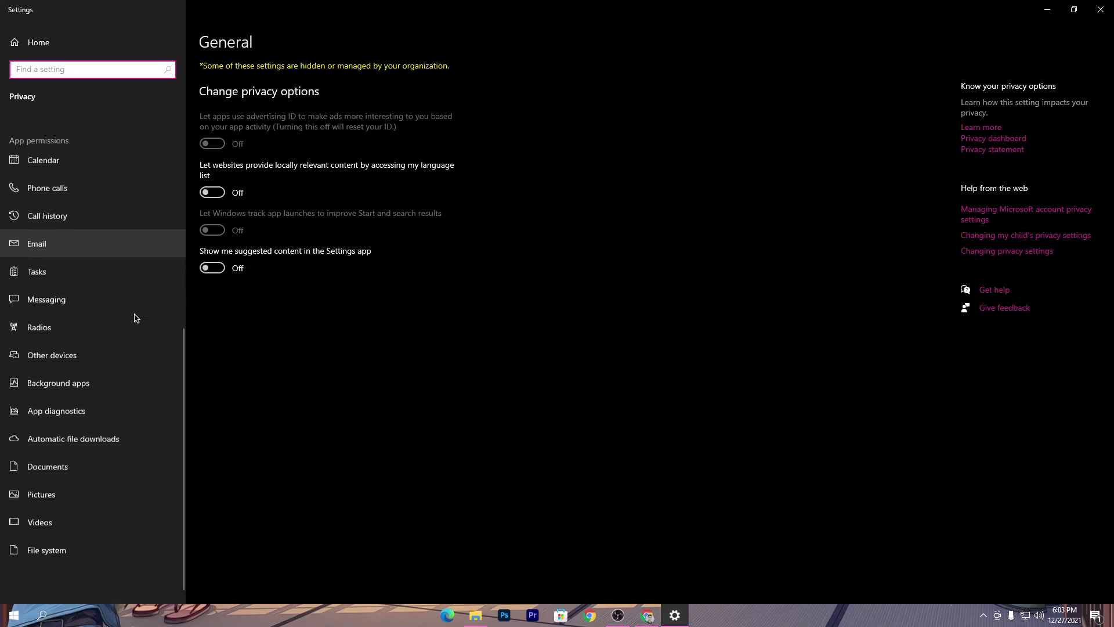
pyautogui.click(50, 373)
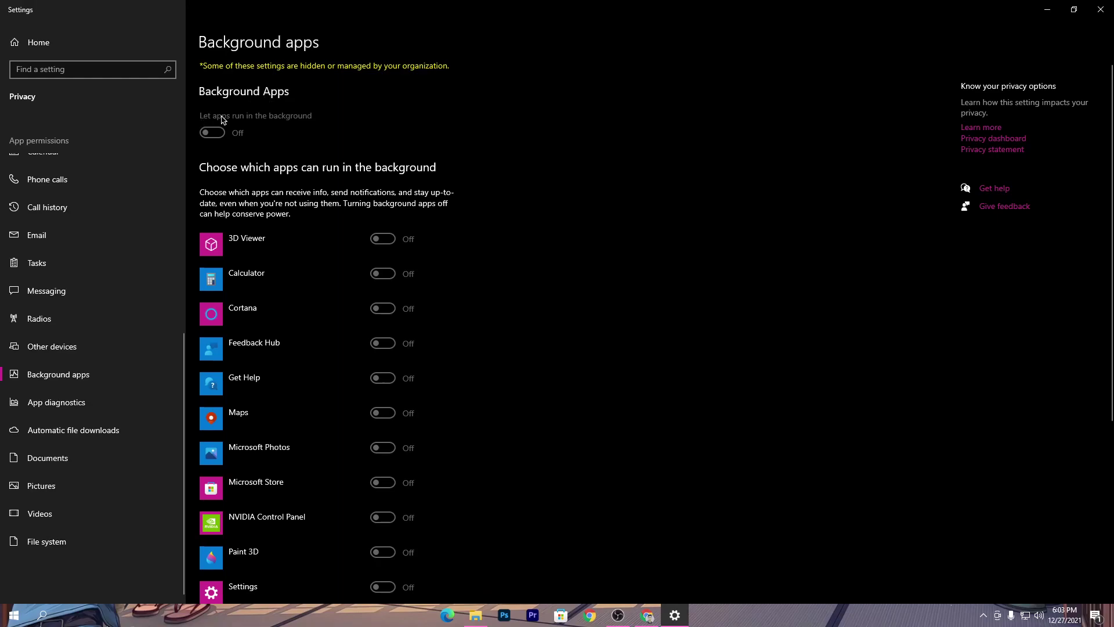
pyautogui.click(1101, 9)
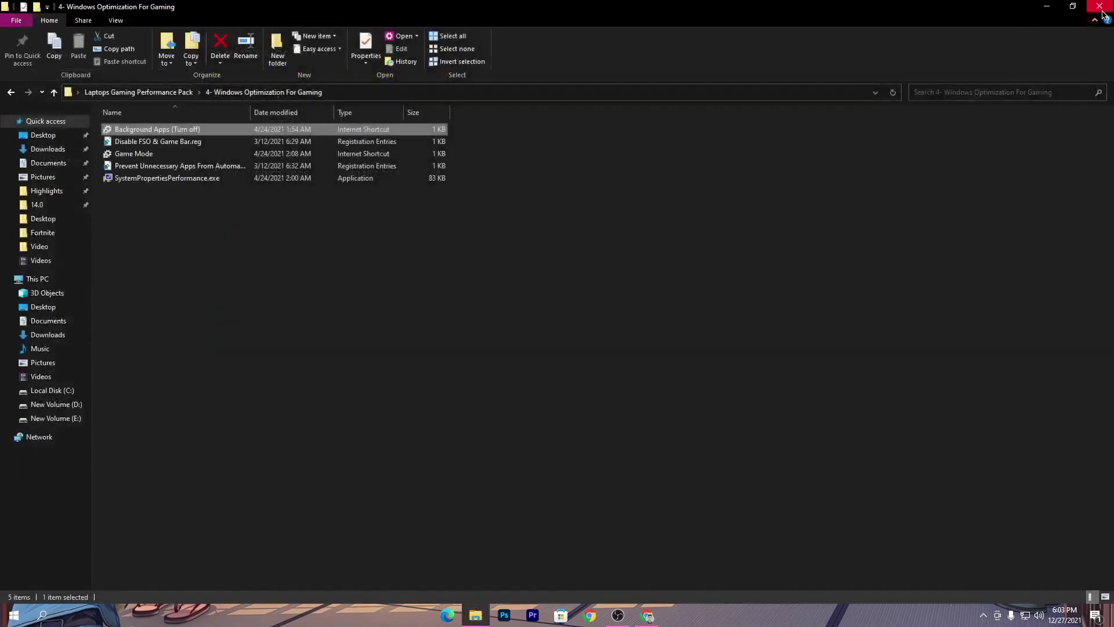
# - Merge Disable FSO & Game Bar.reg into the registry and open the Game Mode settings page
pyautogui.doubleClick(173, 147)
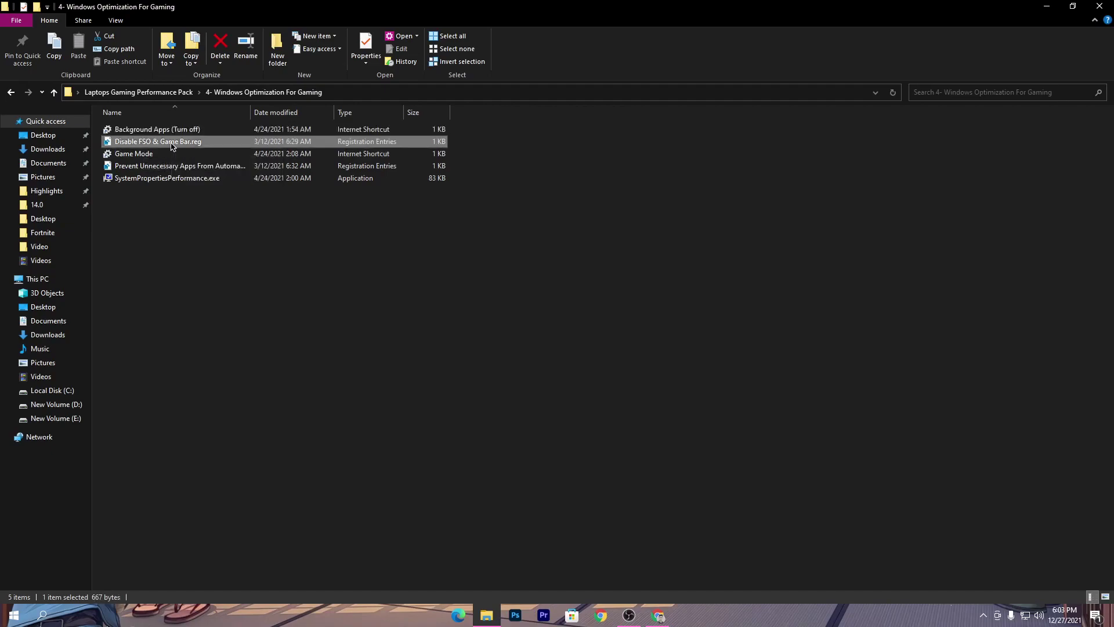
pyautogui.click(648, 324)
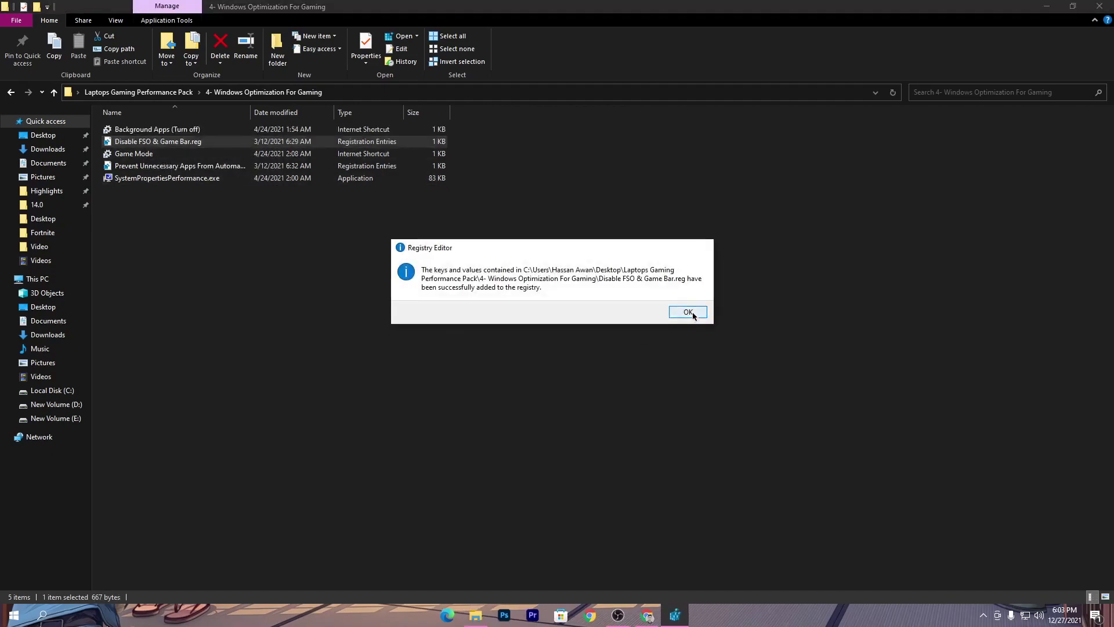
pyautogui.click(676, 316)
pyautogui.doubleClick(148, 154)
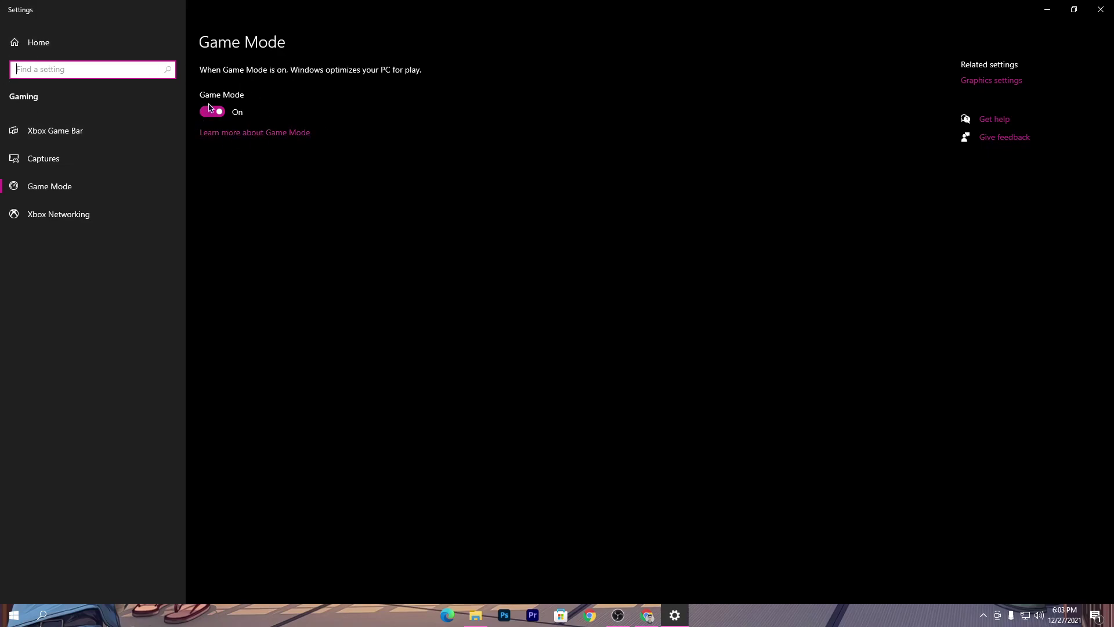
# - Start a Windows Update check under Update & Security, then close Settings
pyautogui.click(33, 47)
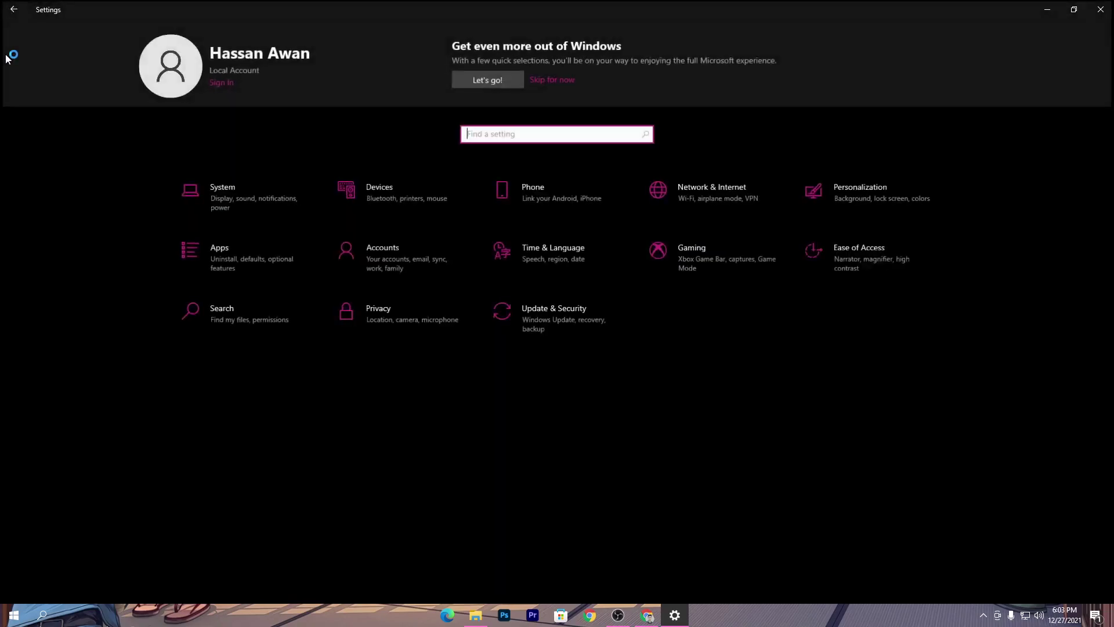
pyautogui.click(553, 321)
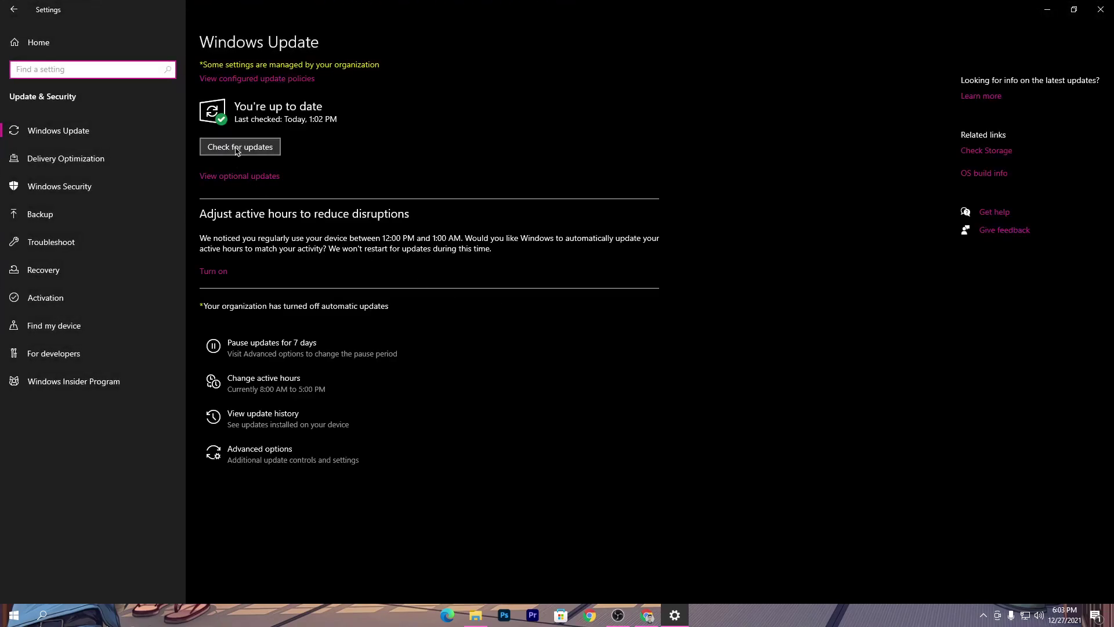
pyautogui.click(254, 149)
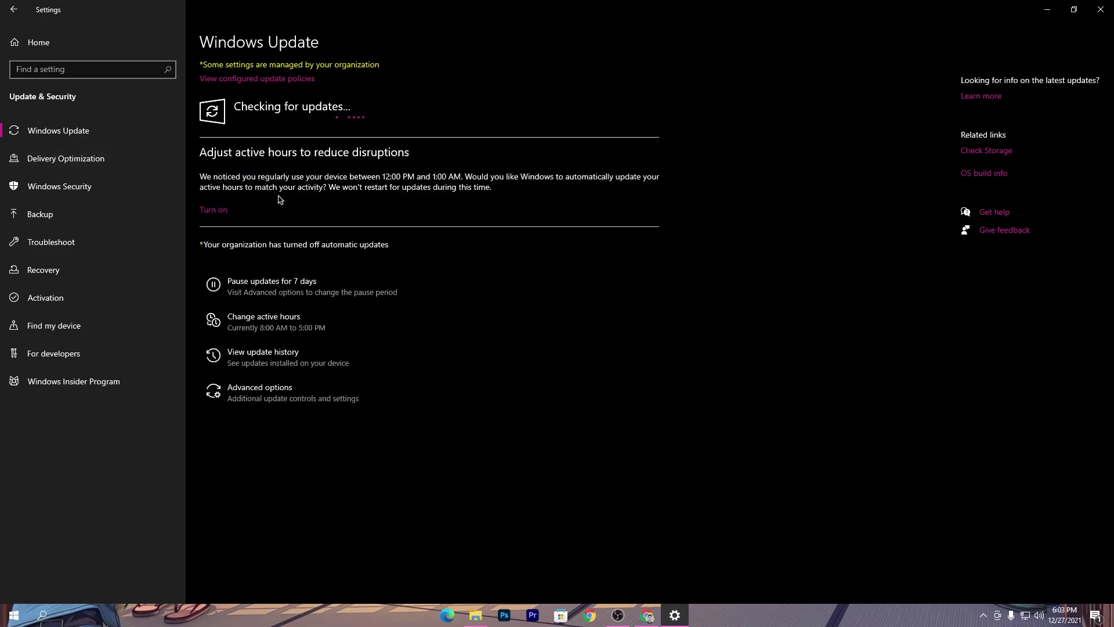
pyautogui.click(1099, 10)
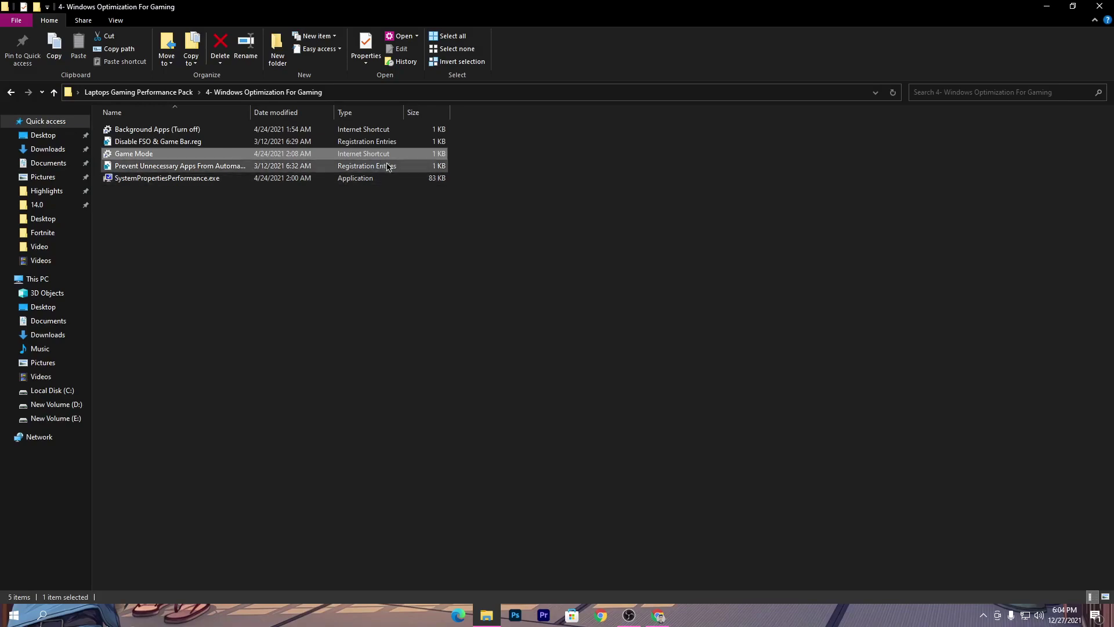
# - Merge Prevent Unnecessary Apps From Automatically Starting.reg into the registry, confirming the prompts
pyautogui.moveTo(148, 170)
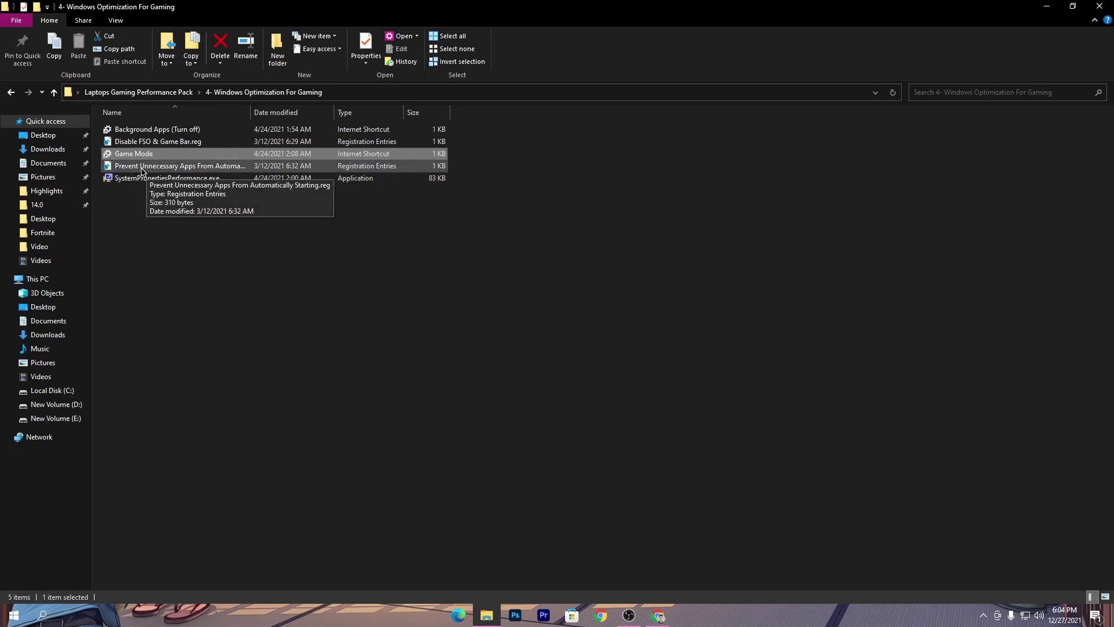
pyautogui.doubleClick(142, 170)
pyautogui.click(643, 329)
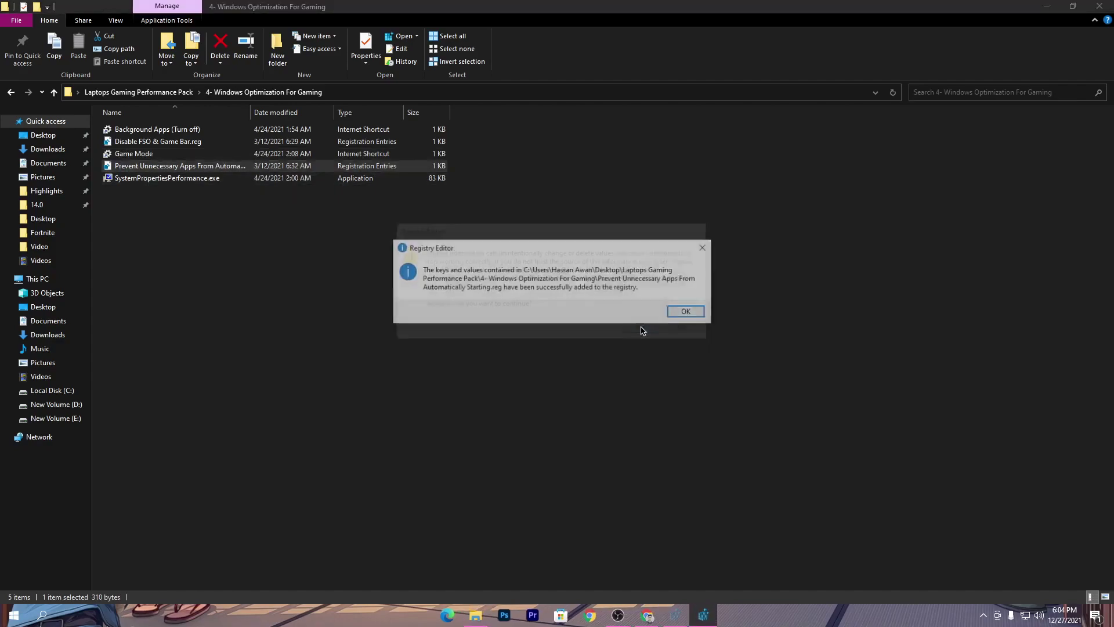
pyautogui.click(685, 312)
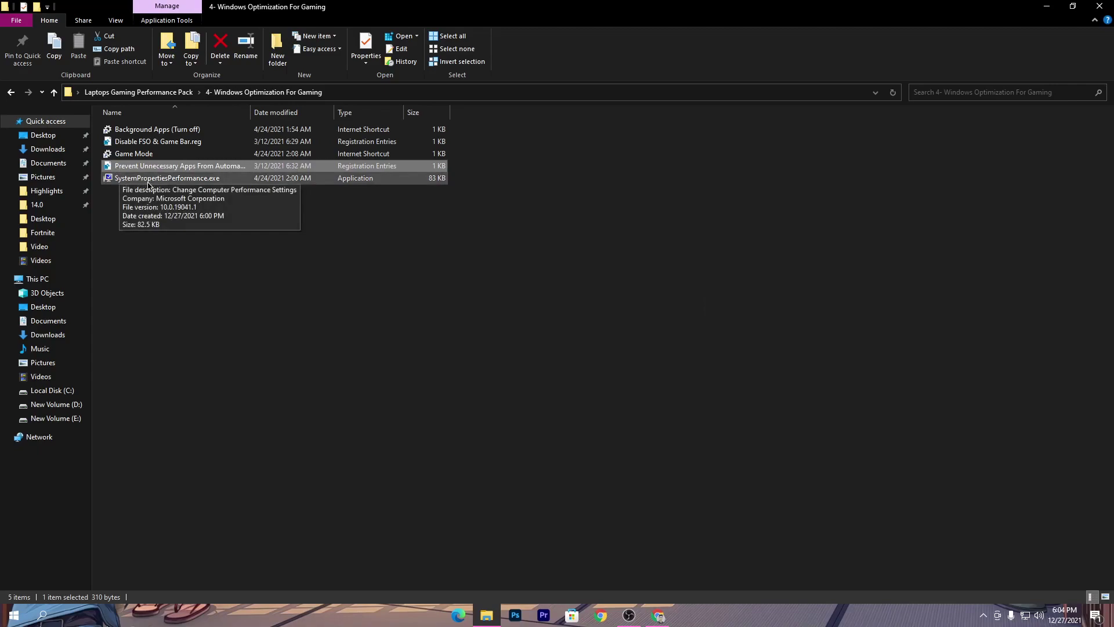
# - Set Visual Effects to Adjust for best performance in SystemPropertiesPerformance.exe, then close Performance Options
pyautogui.doubleClick(207, 180)
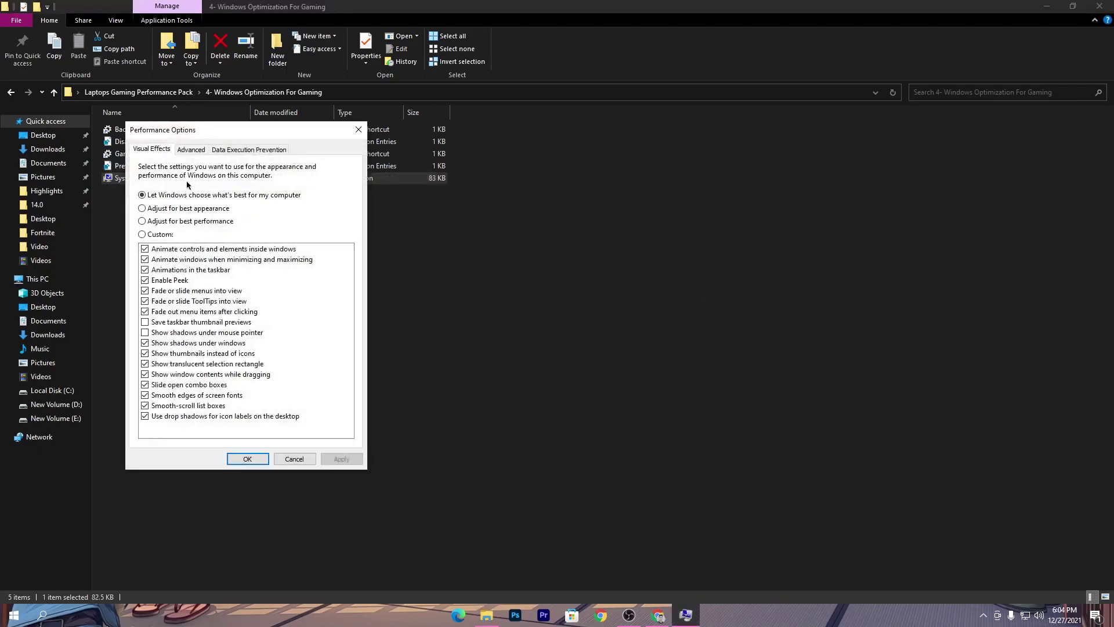
pyautogui.click(143, 223)
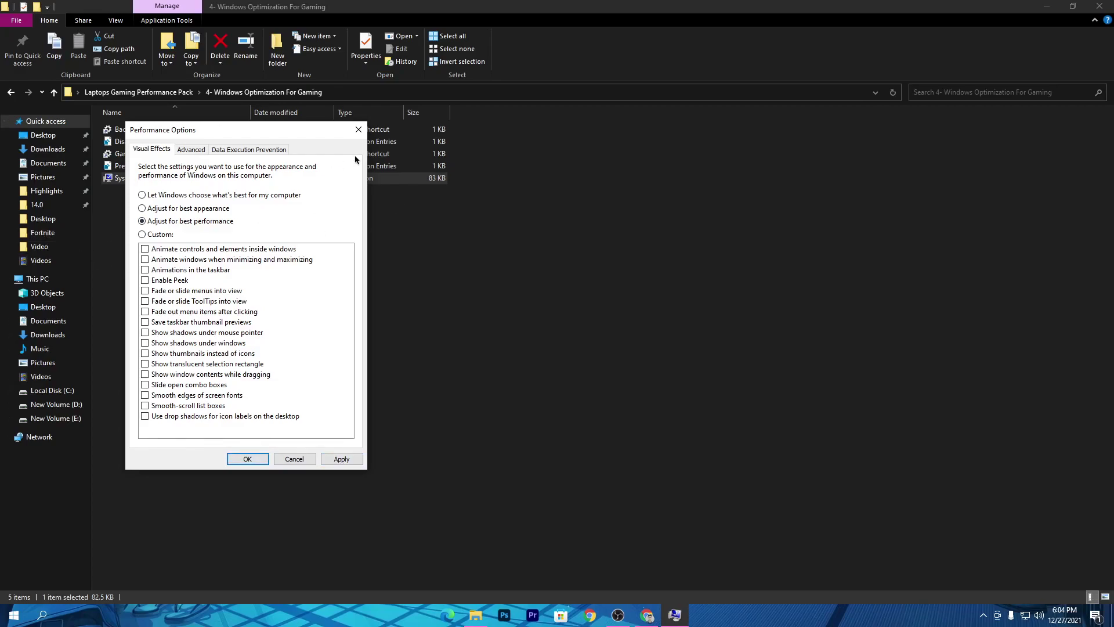
pyautogui.click(358, 129)
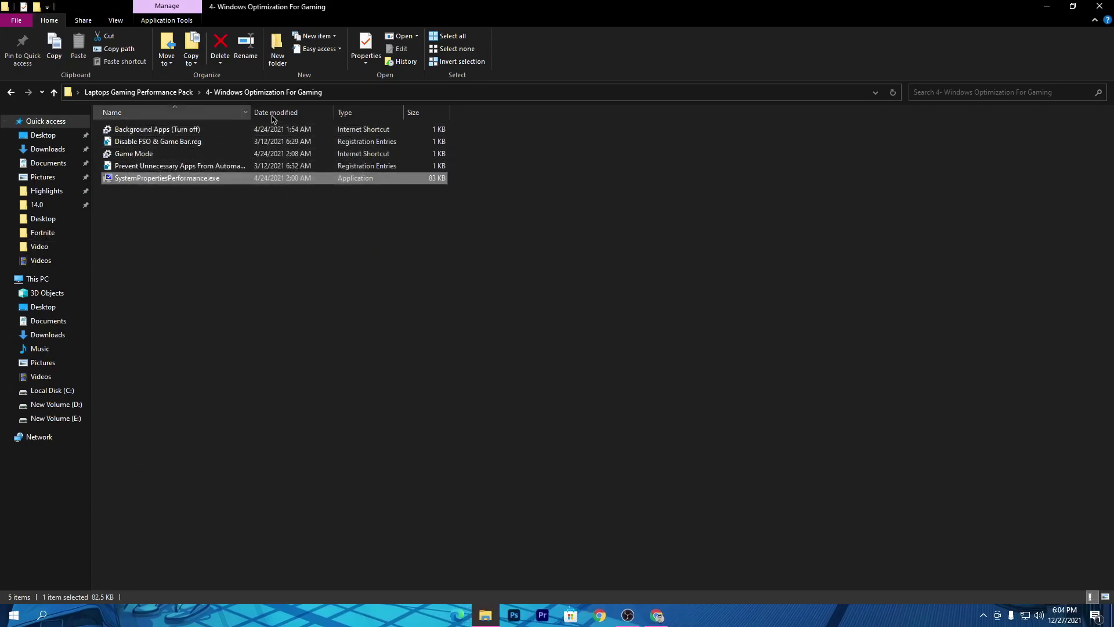
# - Look inside 5- GameConfigSettings (Low End Laptops, MED End Laptops-PC) and return to the pack folder
pyautogui.click(137, 93)
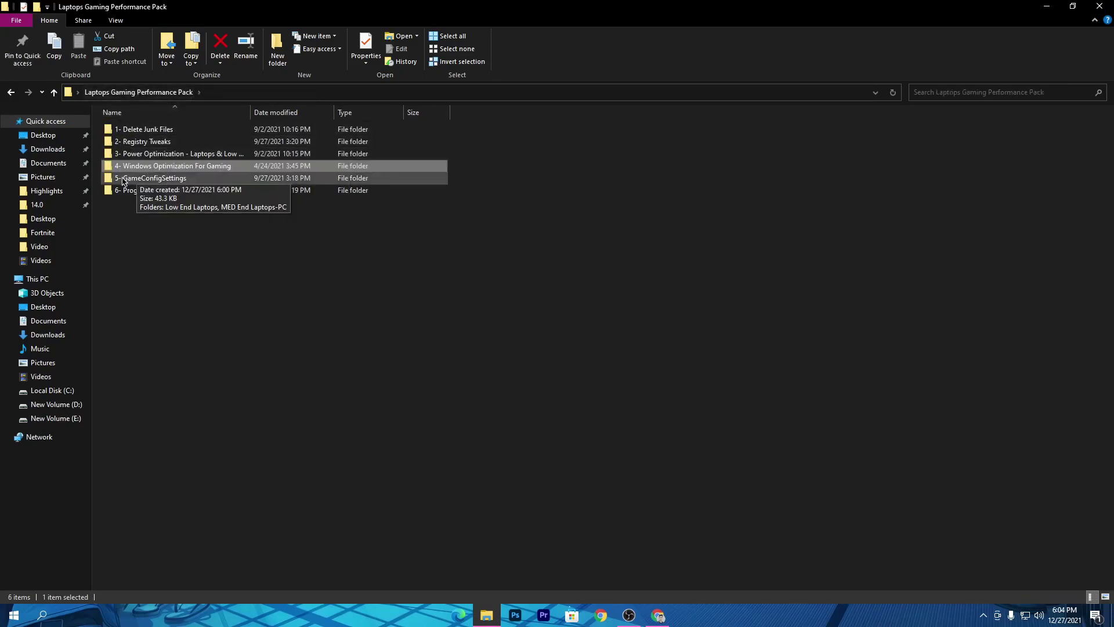
pyautogui.doubleClick(161, 181)
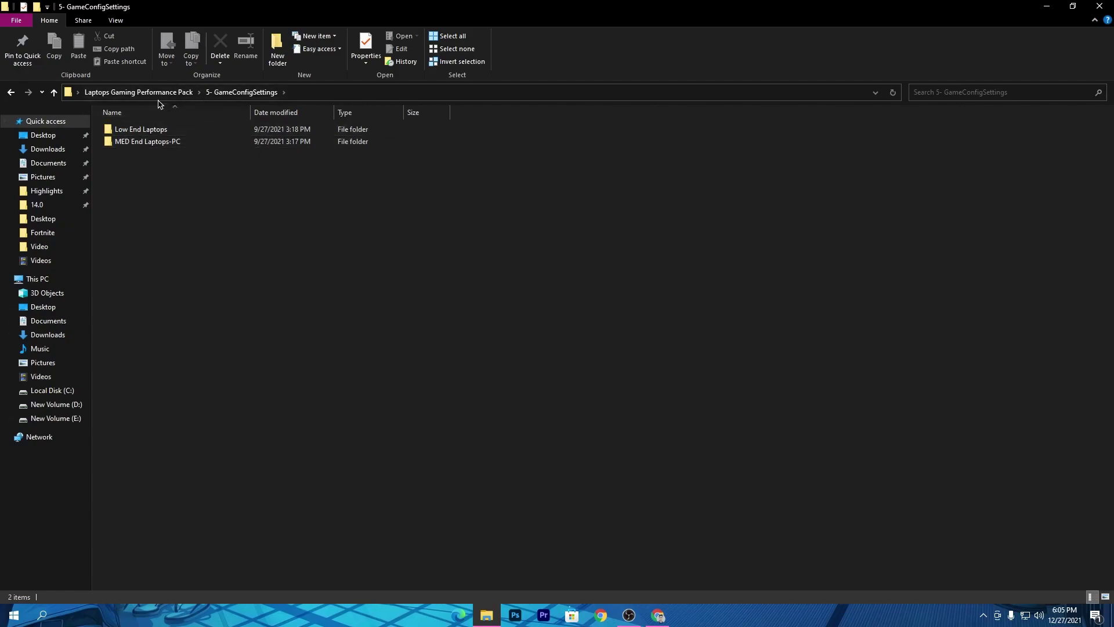
pyautogui.click(124, 94)
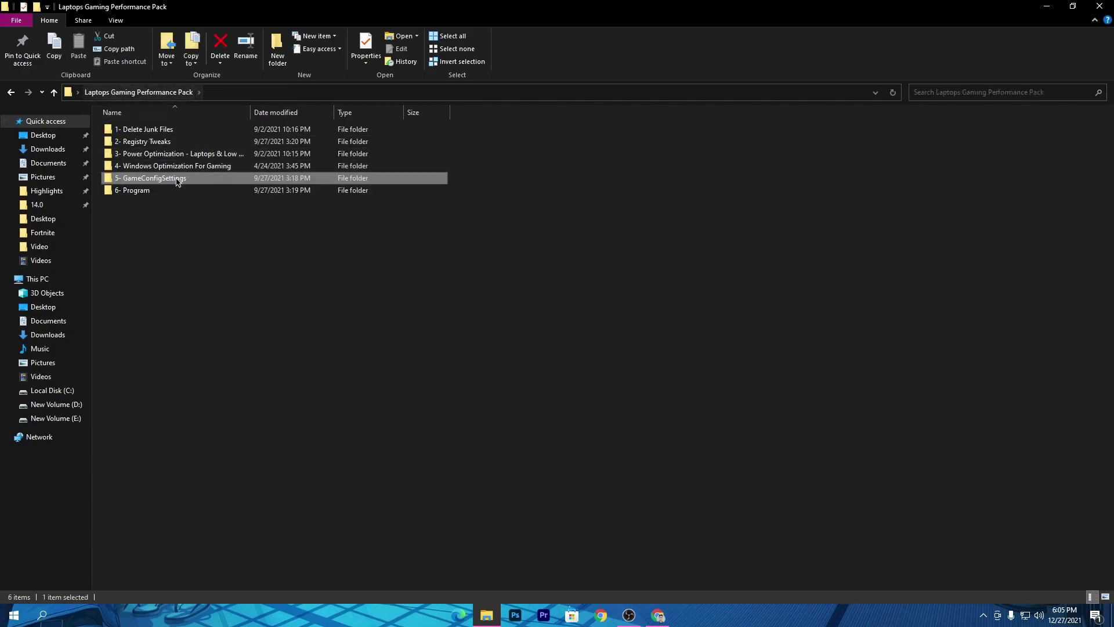
# - Open the 6- Program folder containing setfsb_2_2_134_98.zip
pyautogui.doubleClick(129, 191)
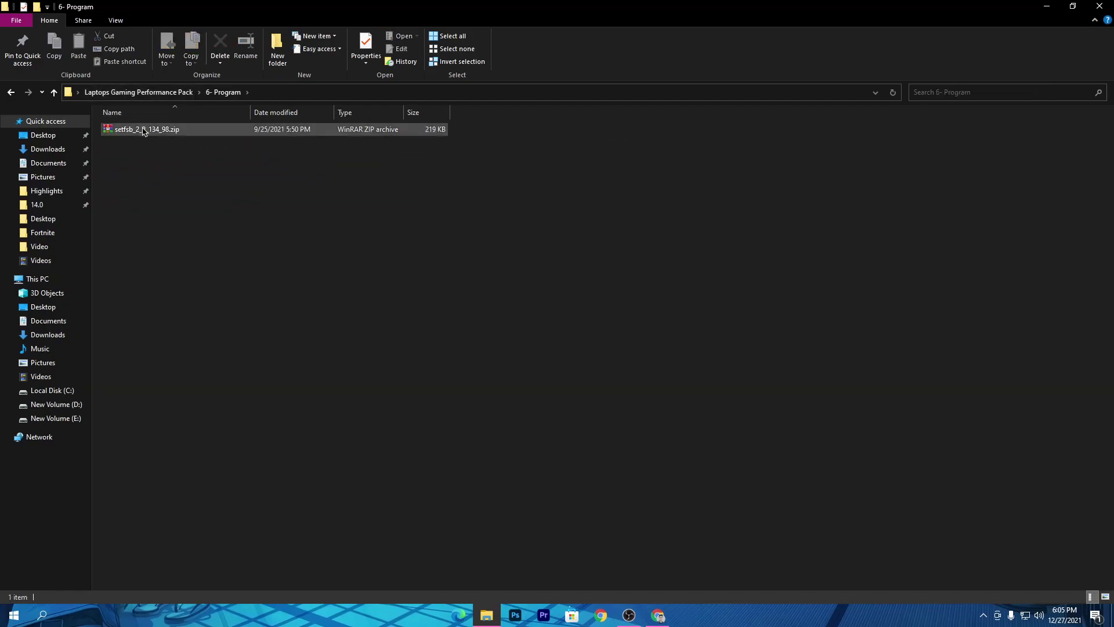